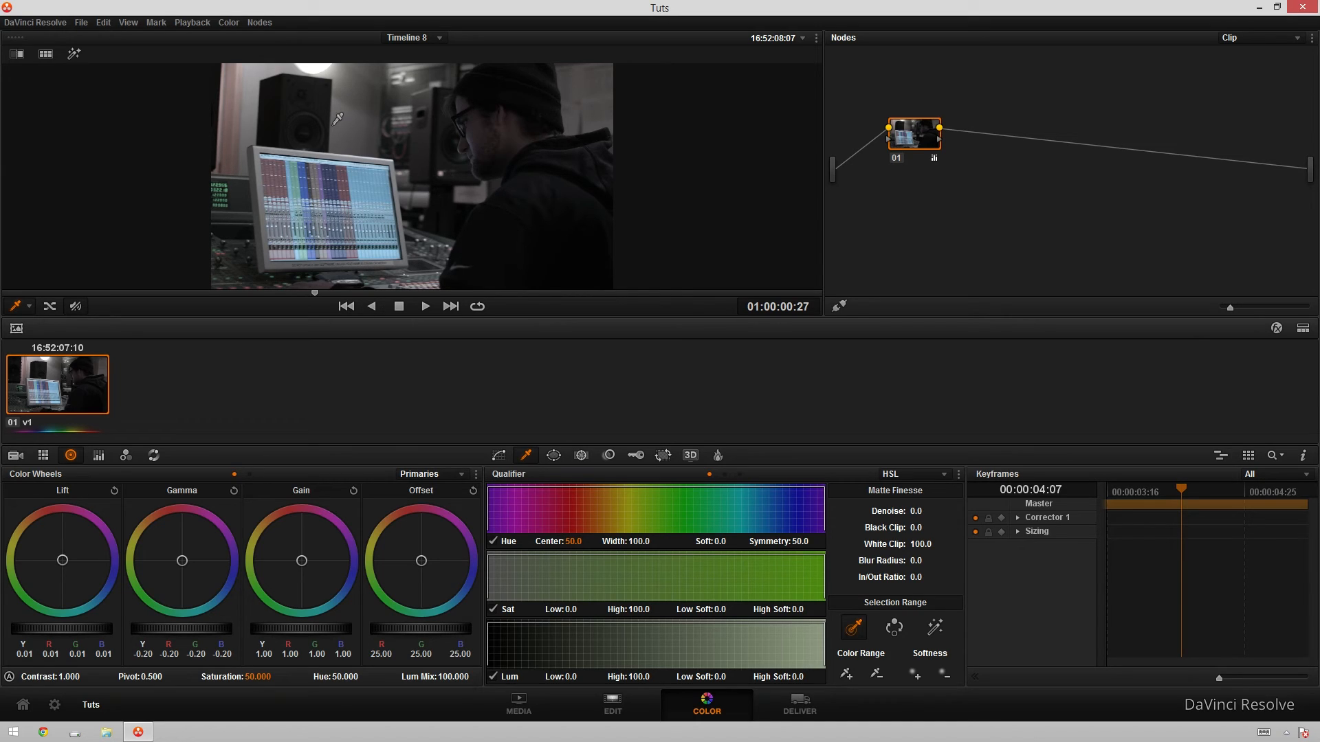
- Set node 01's gain to about 1.16 and gamma to -0.23, tinting lift toward green-cyan and gamma and gain toward warm orange
left_click_drag(295, 622, 292, 624)
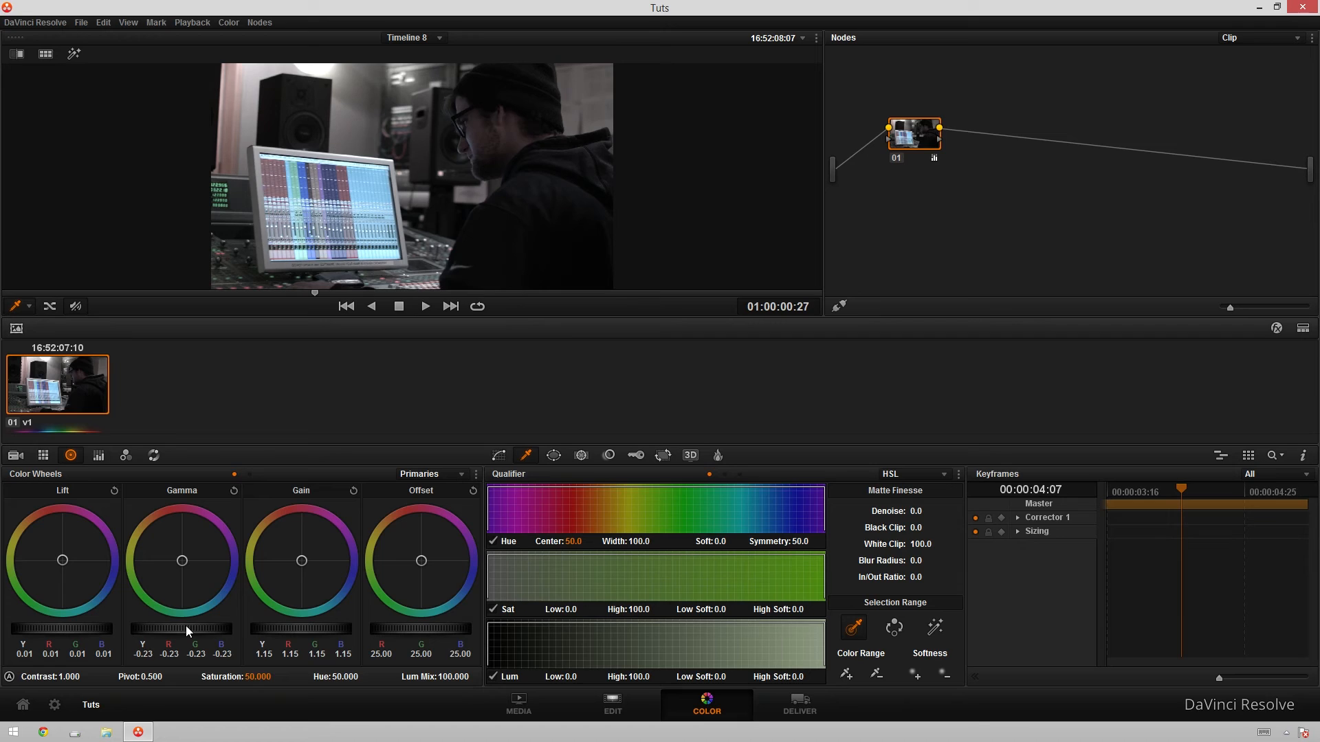
left_click_drag(262, 633, 267, 631)
left_click(62, 561)
left_click_drag(62, 562, 60, 566)
left_click_drag(307, 568, 296, 556)
left_click_drag(185, 560, 174, 554)
left_click_drag(64, 567, 60, 577)
left_click_drag(178, 559, 162, 561)
left_click_drag(64, 568, 60, 572)
mouse_move(300, 561)
left_mouse_down()
mouse_move(289, 572)
mouse_move(303, 550)
mouse_move(282, 543)
mouse_move(296, 554)
left_mouse_up()
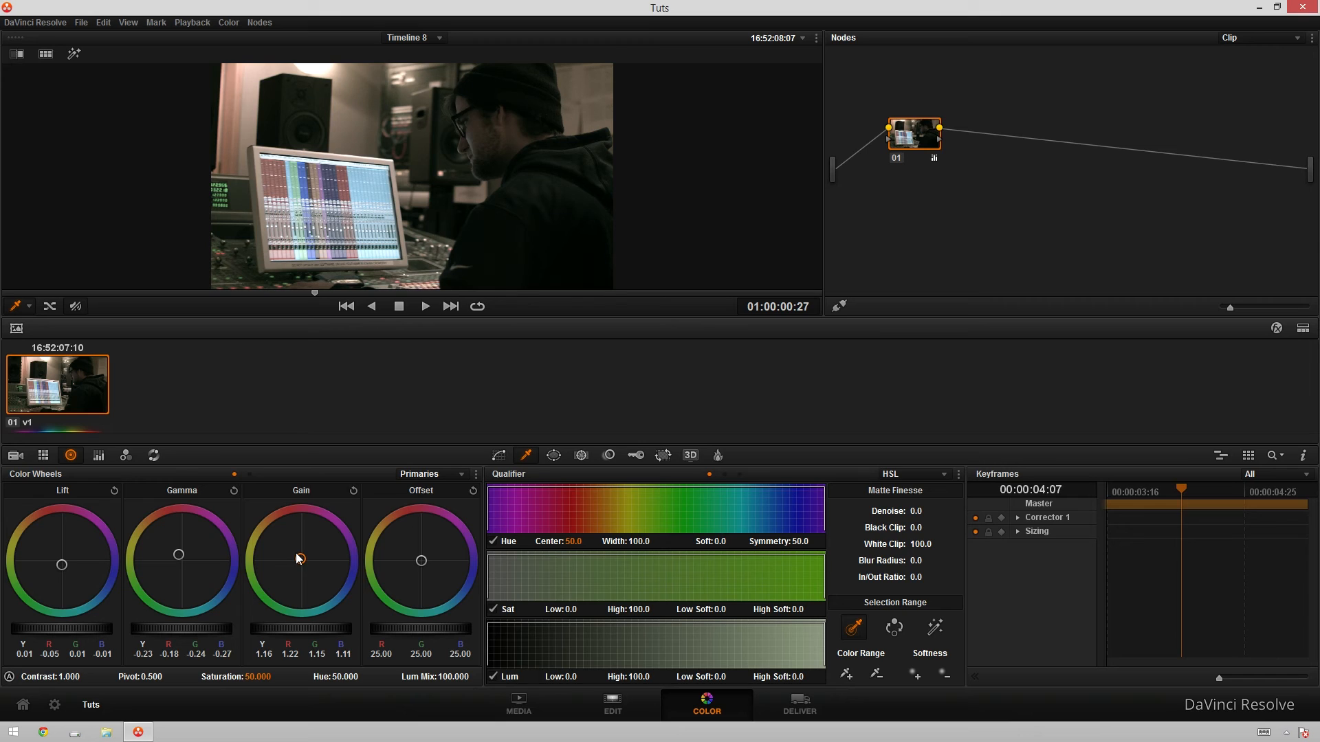
- On the Lum Vs Sat curve, lower the black end to saturation 0.44 and add a point at input luminance 0.29 with saturation 1.02
key("alt+f")
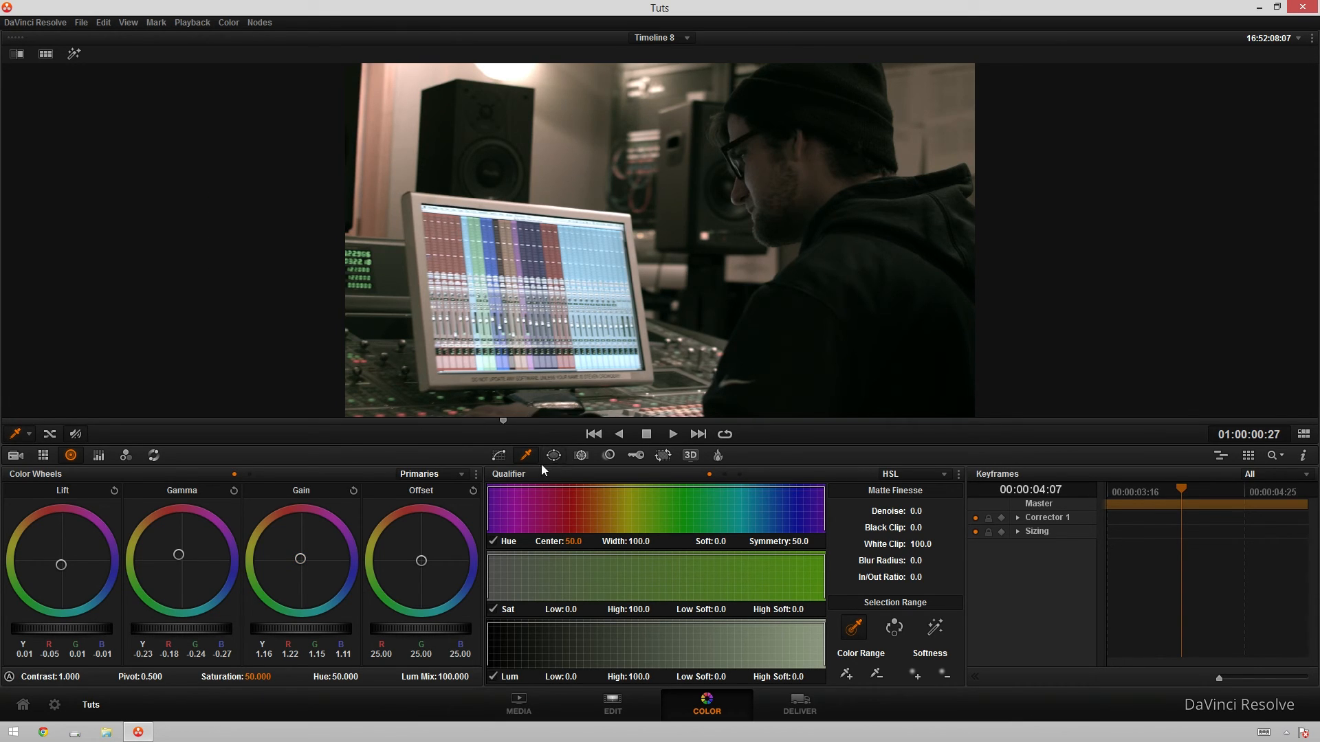
left_click(499, 455)
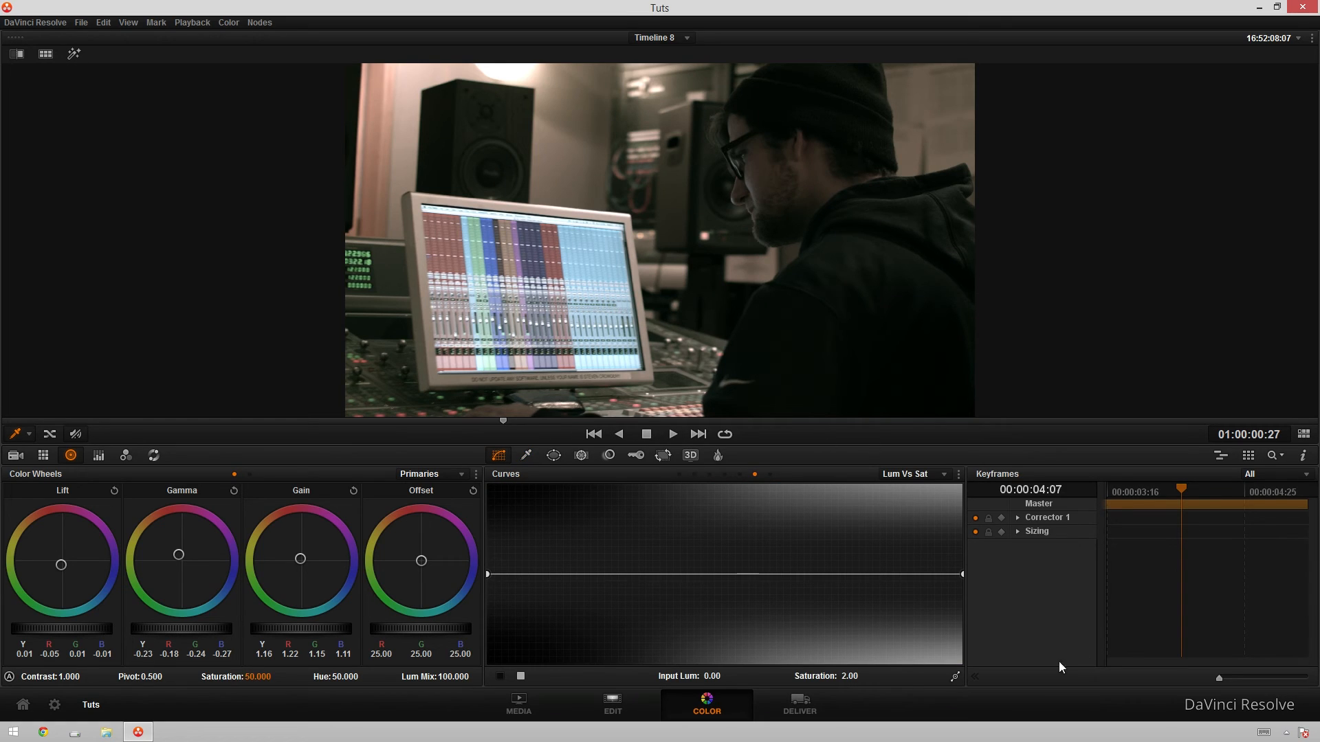
left_click(934, 469)
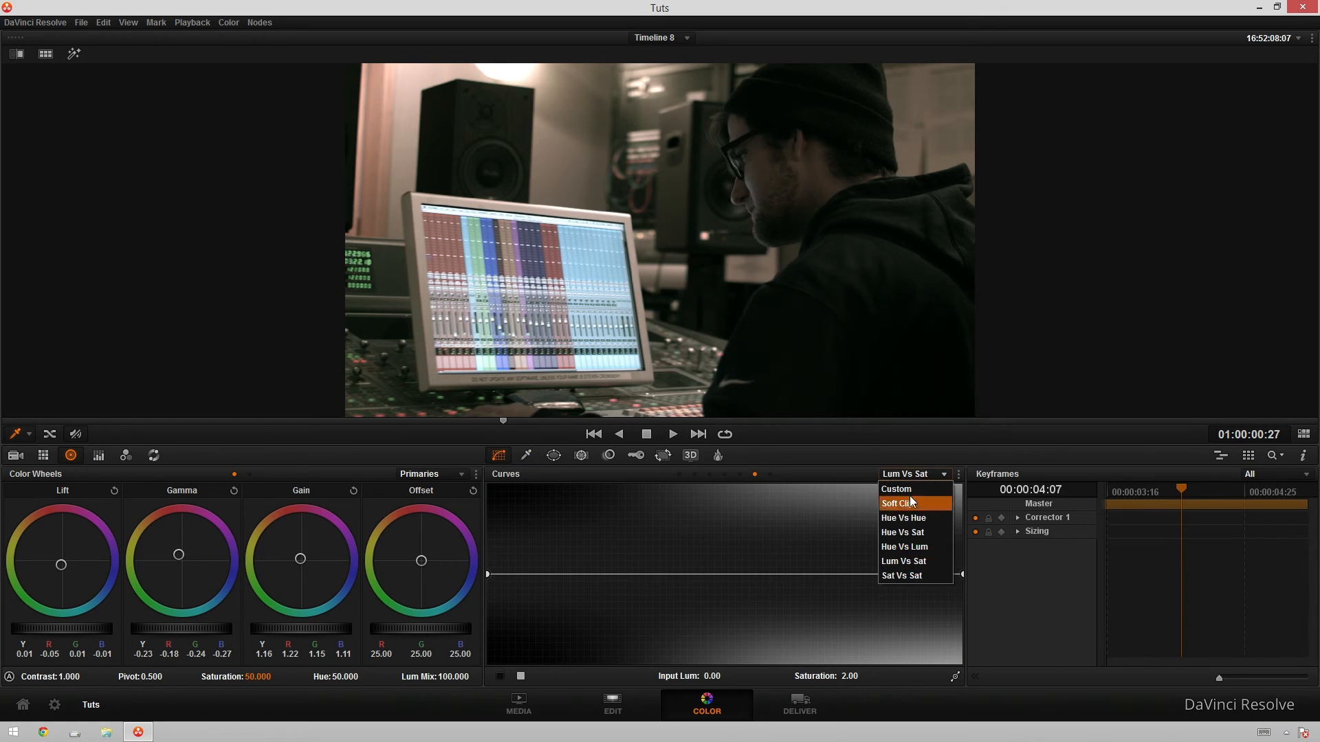
left_click(914, 558)
left_click_drag(499, 576, 500, 625)
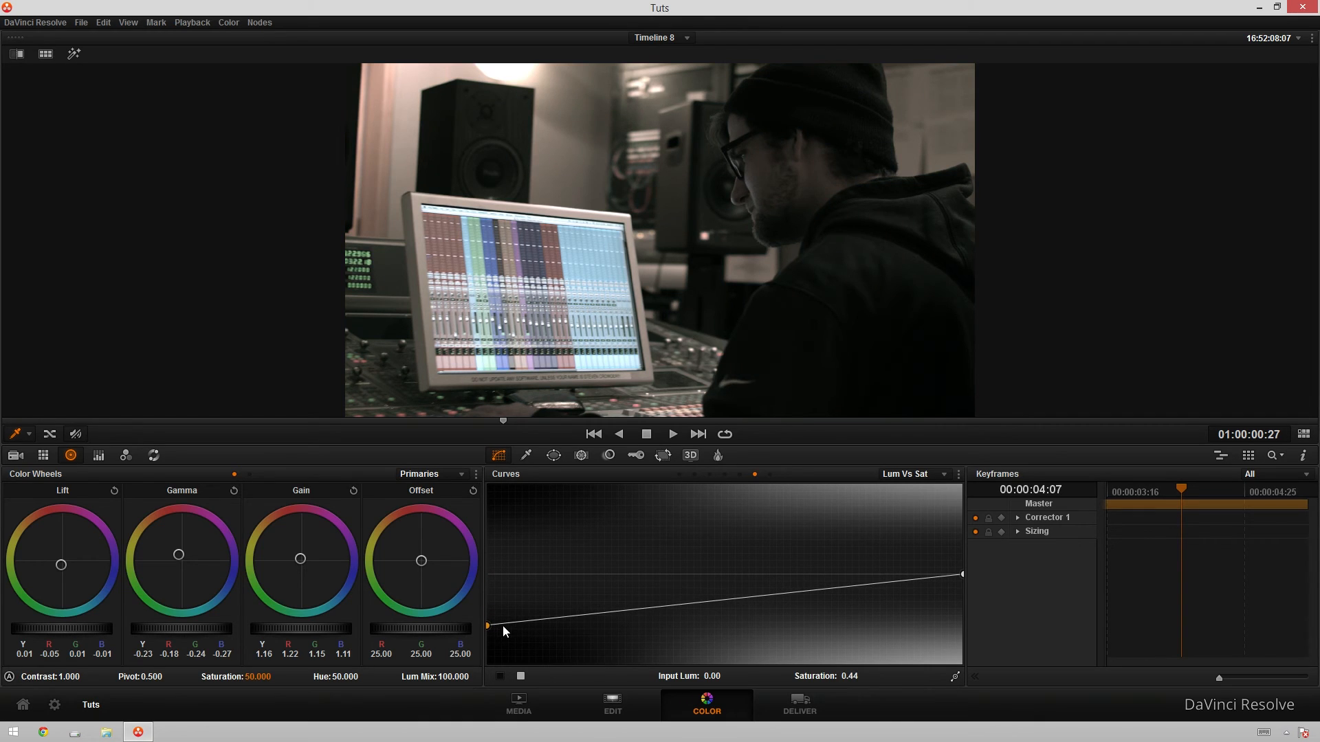
left_click_drag(598, 613, 626, 579)
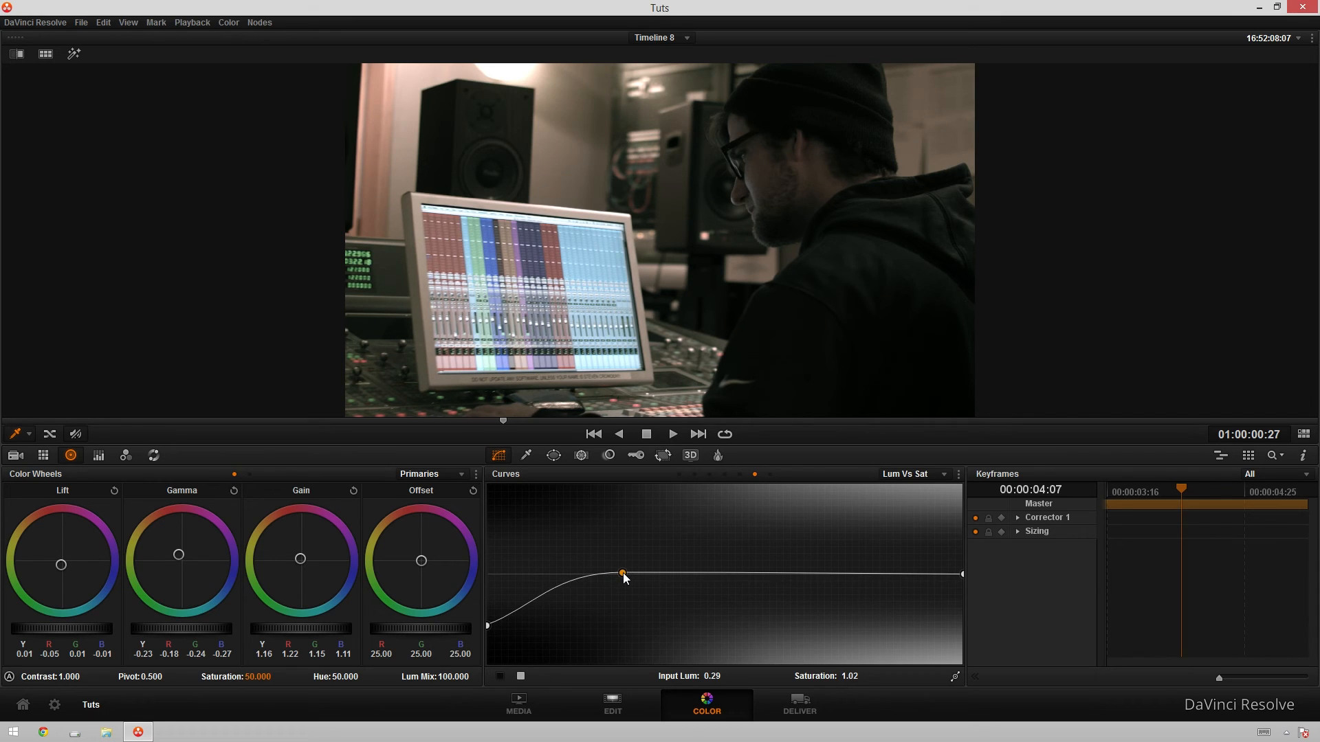
- Pull down the highlight side of the Lum Vs Sat curve and add a shadow point at luminance 0.09 with saturation 0.79
left_click_drag(960, 576, 964, 634)
left_click_drag(793, 604, 773, 617)
left_click_drag(488, 625, 490, 629)
left_click_drag(546, 596, 531, 594)
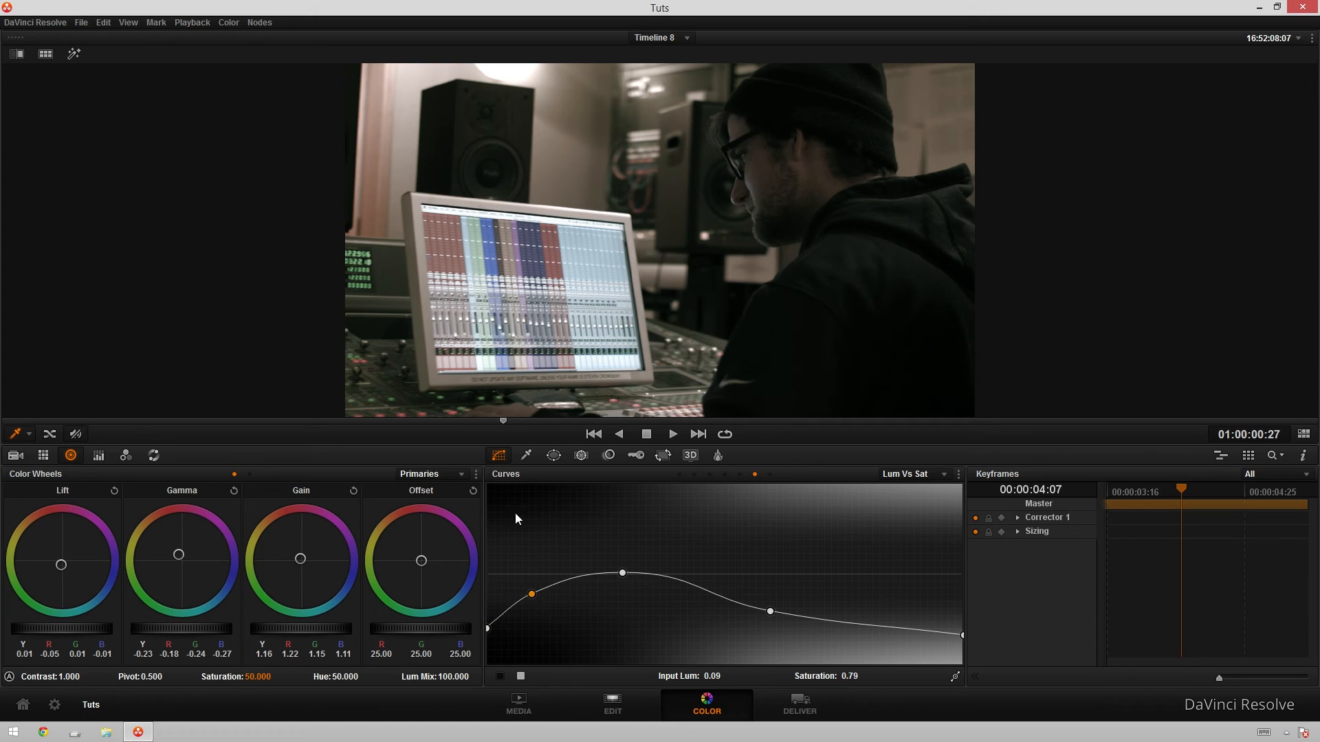
- Raise node 01's gain to 1.19, lower gamma to -0.27, and shift the lift, gamma and gain balance slightly toward yellow-green
scroll(770, 146, "up", 2)
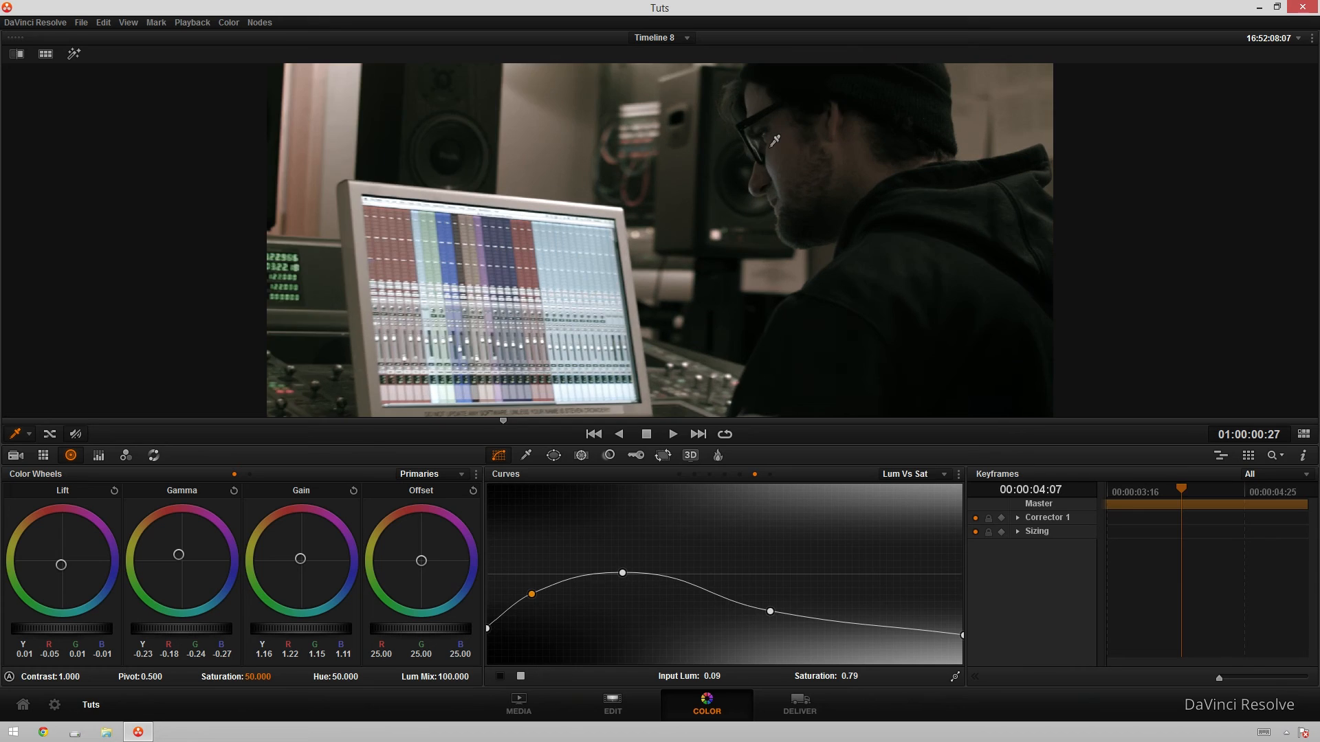
scroll(775, 146, "down", 2)
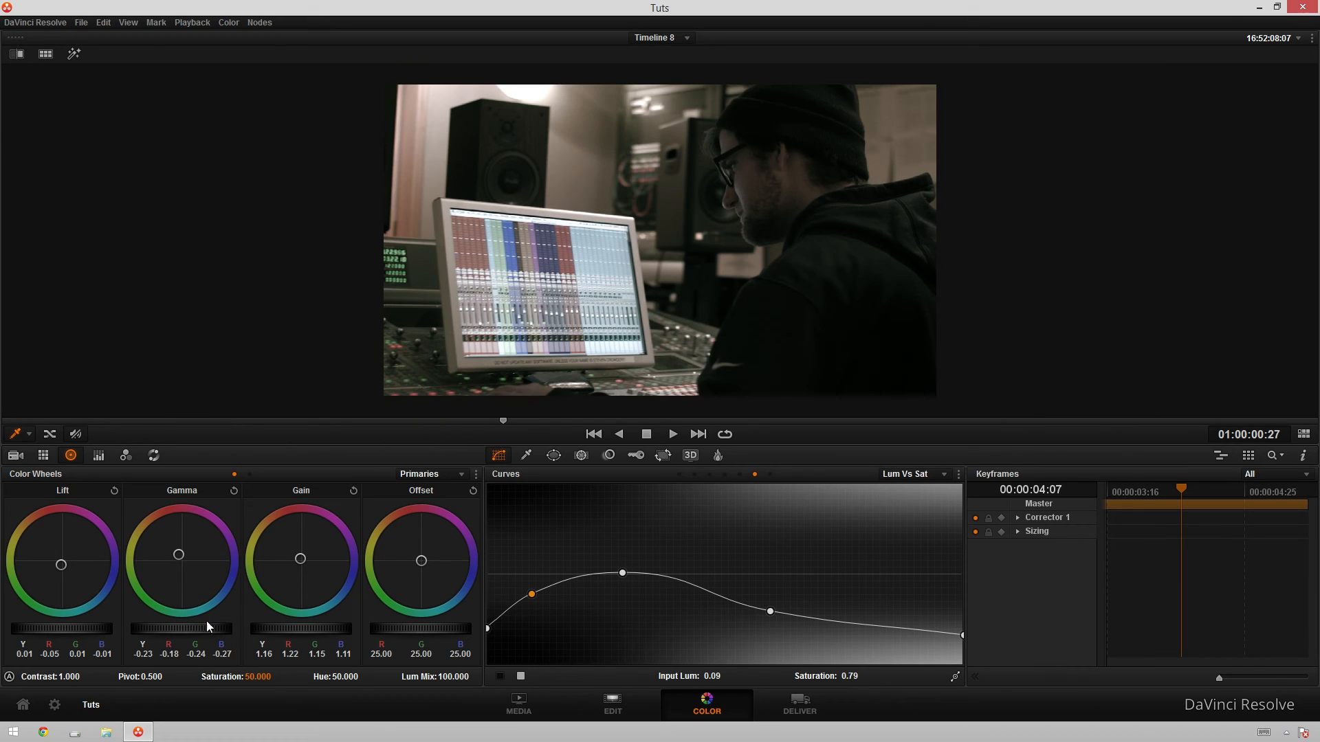
left_click_drag(318, 628, 315, 636)
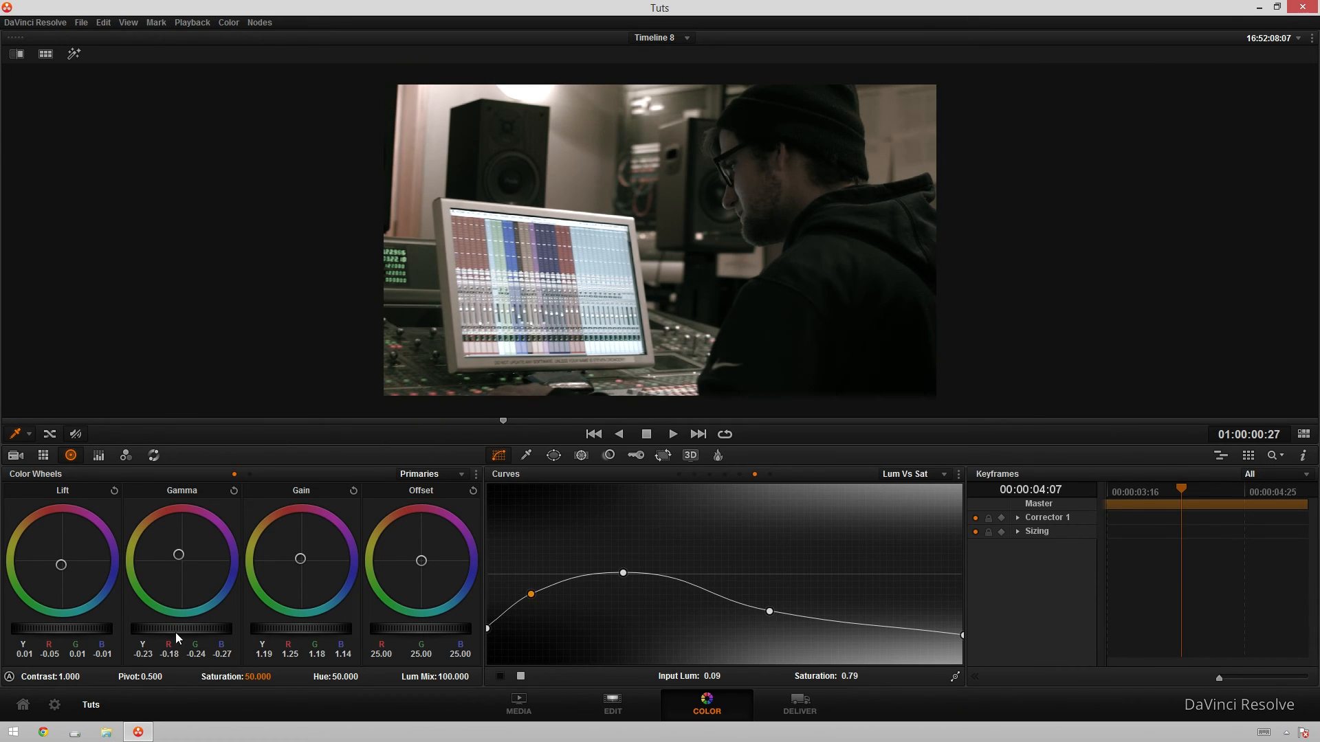
left_click_drag(177, 637, 176, 640)
left_click_drag(59, 567, 53, 576)
left_click_drag(179, 556, 172, 541)
mouse_move(300, 561)
left_mouse_down()
mouse_move(308, 584)
mouse_move(289, 584)
mouse_move(271, 554)
mouse_move(294, 548)
left_mouse_up()
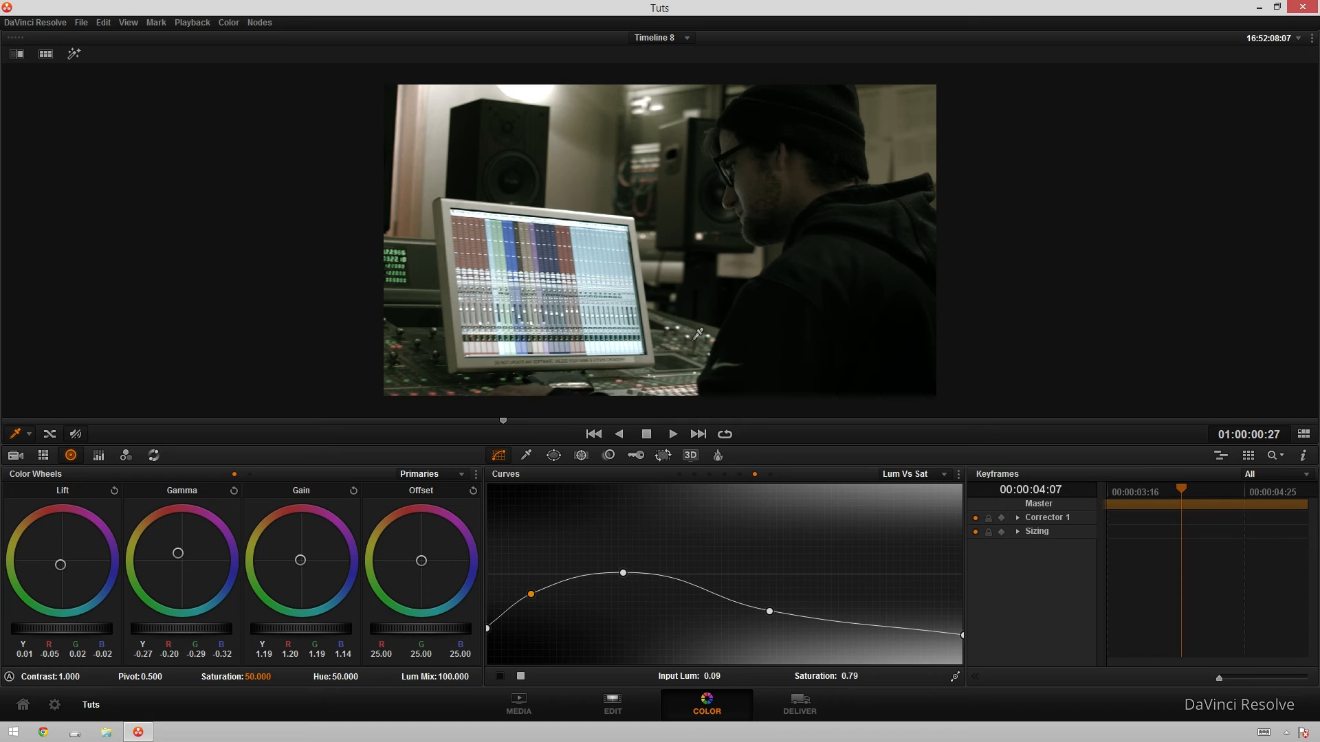
- Add a serial node after node 01 with a gradient window rotated about -91 degrees, softness 7.00, beside the monitor
key("alt+f")
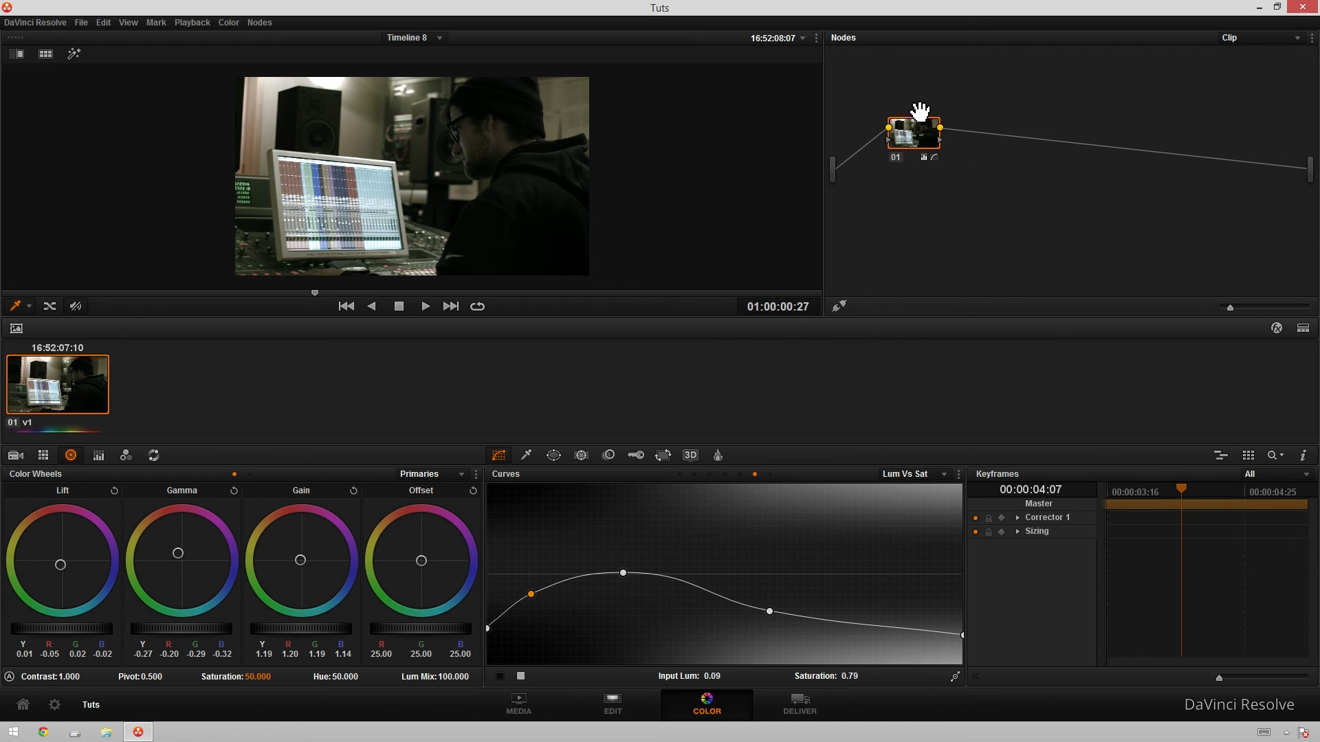
left_click_drag(916, 132, 906, 135)
key("alt+s")
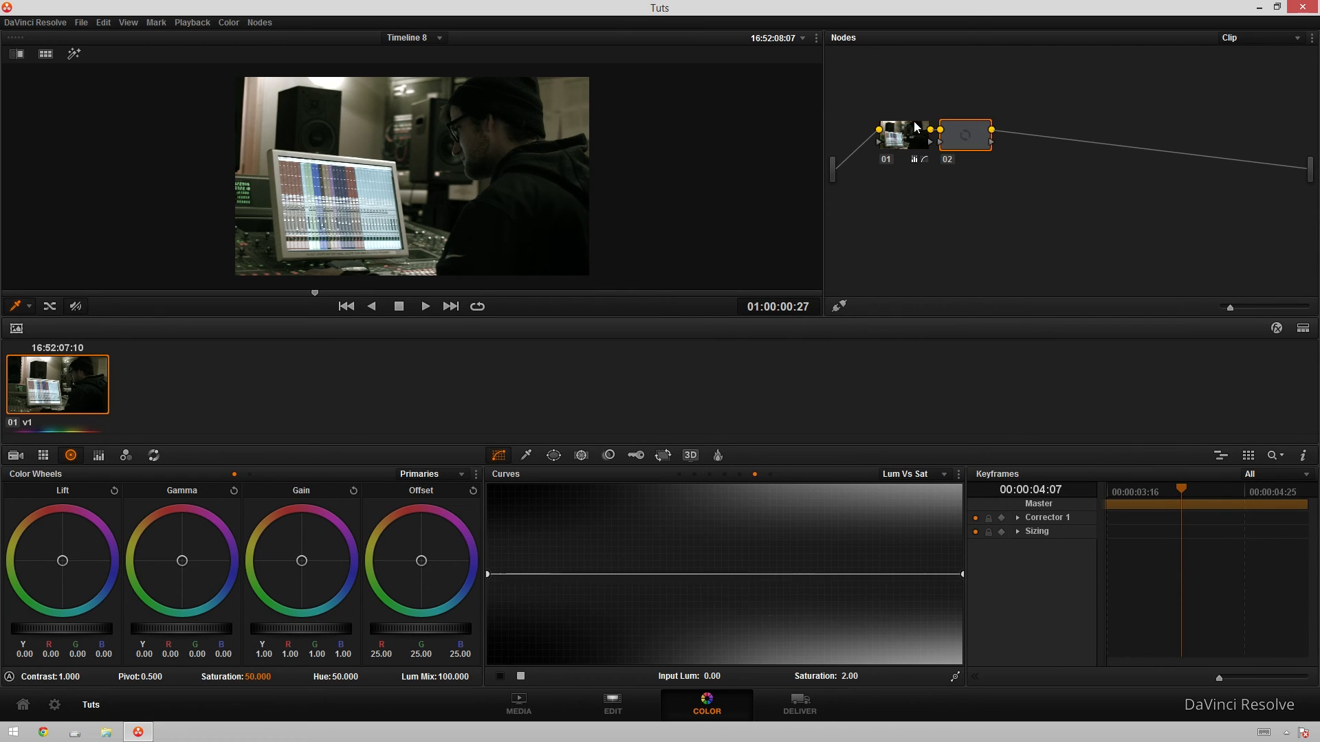
left_click(553, 455)
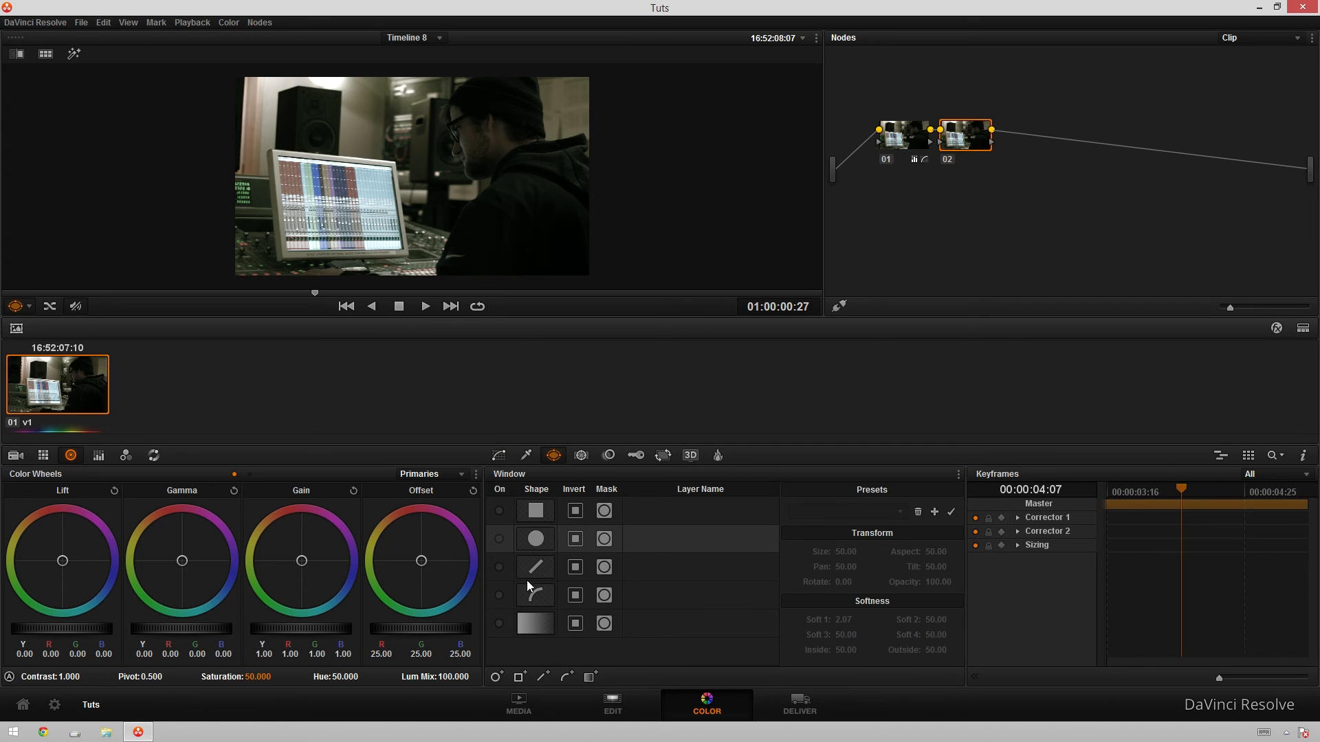
left_click(507, 624)
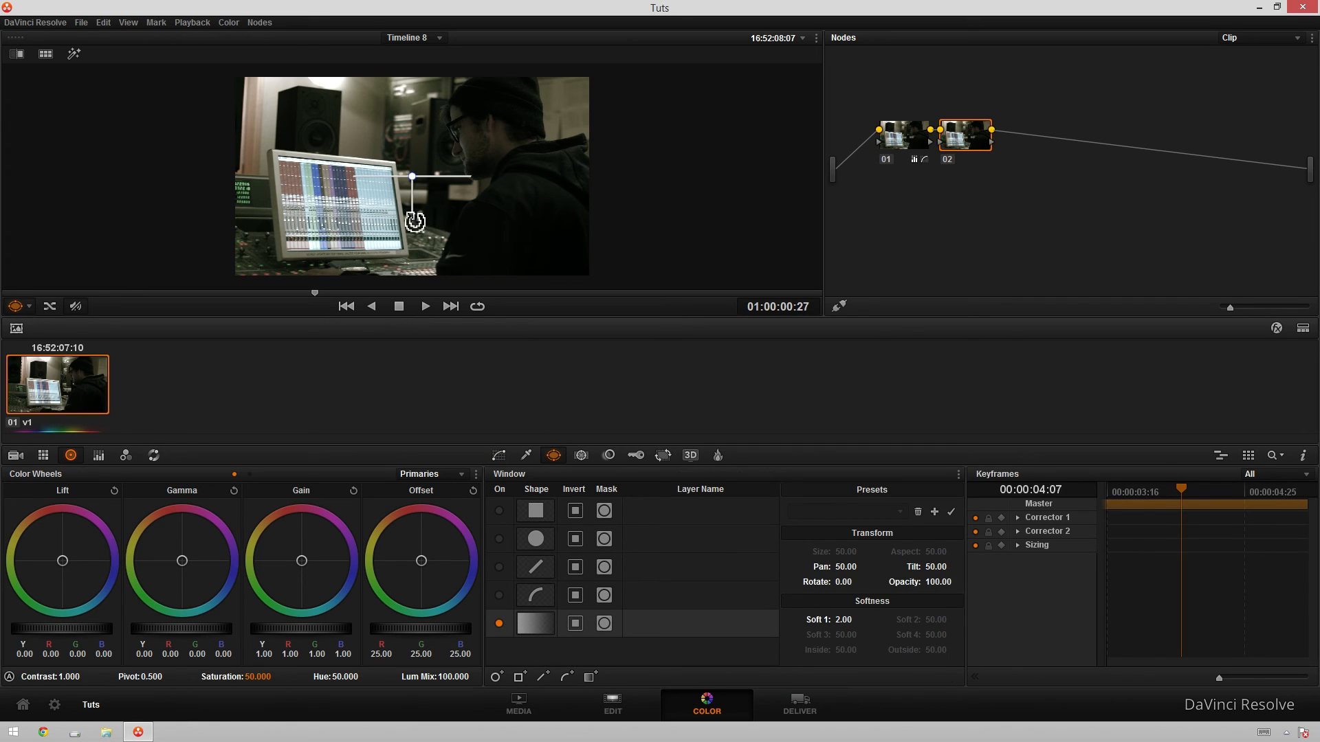
mouse_move(542, 183)
left_mouse_down()
mouse_move(519, 190)
mouse_move(547, 178)
left_mouse_up()
left_click_drag(413, 176, 396, 173)
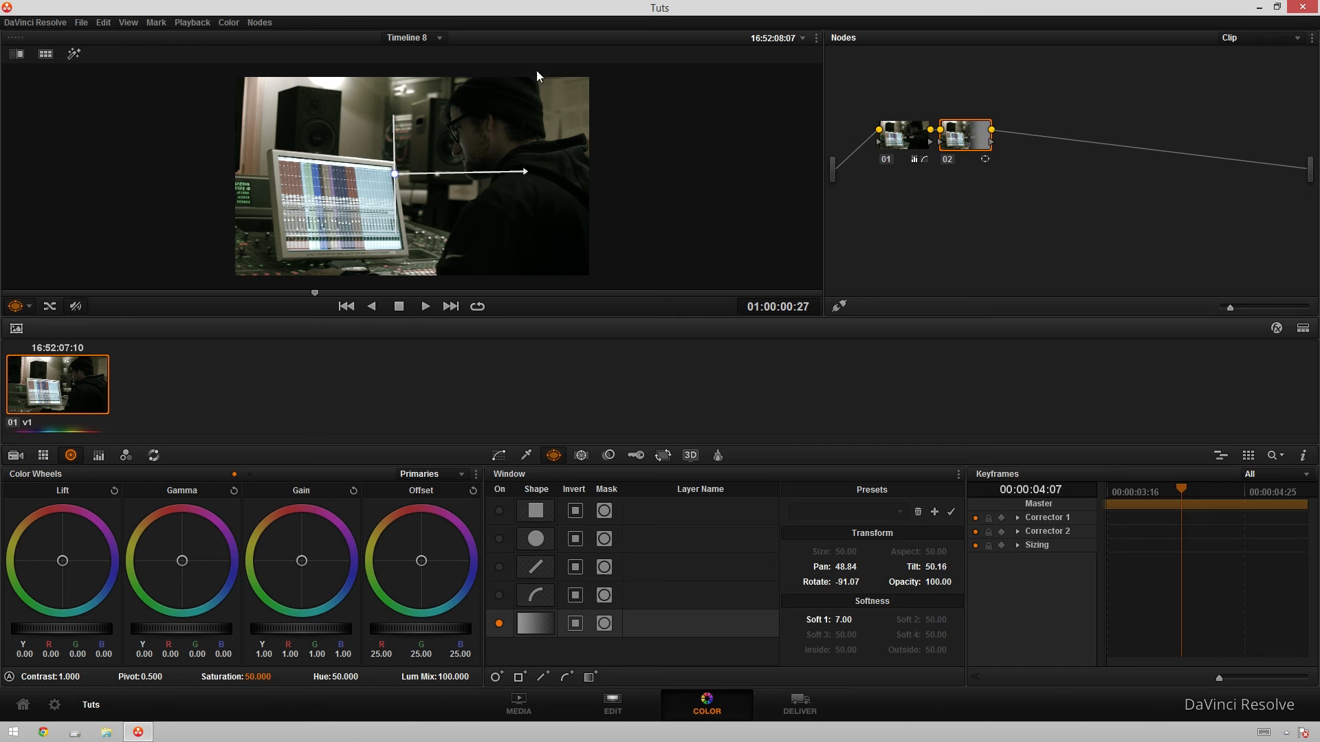
- Refine the gradient window to pan 47.00, rotation -91.84 and softness 8.19, and set node 02's gamma to -0.04 and saturation to 47.2
key("alt+f")
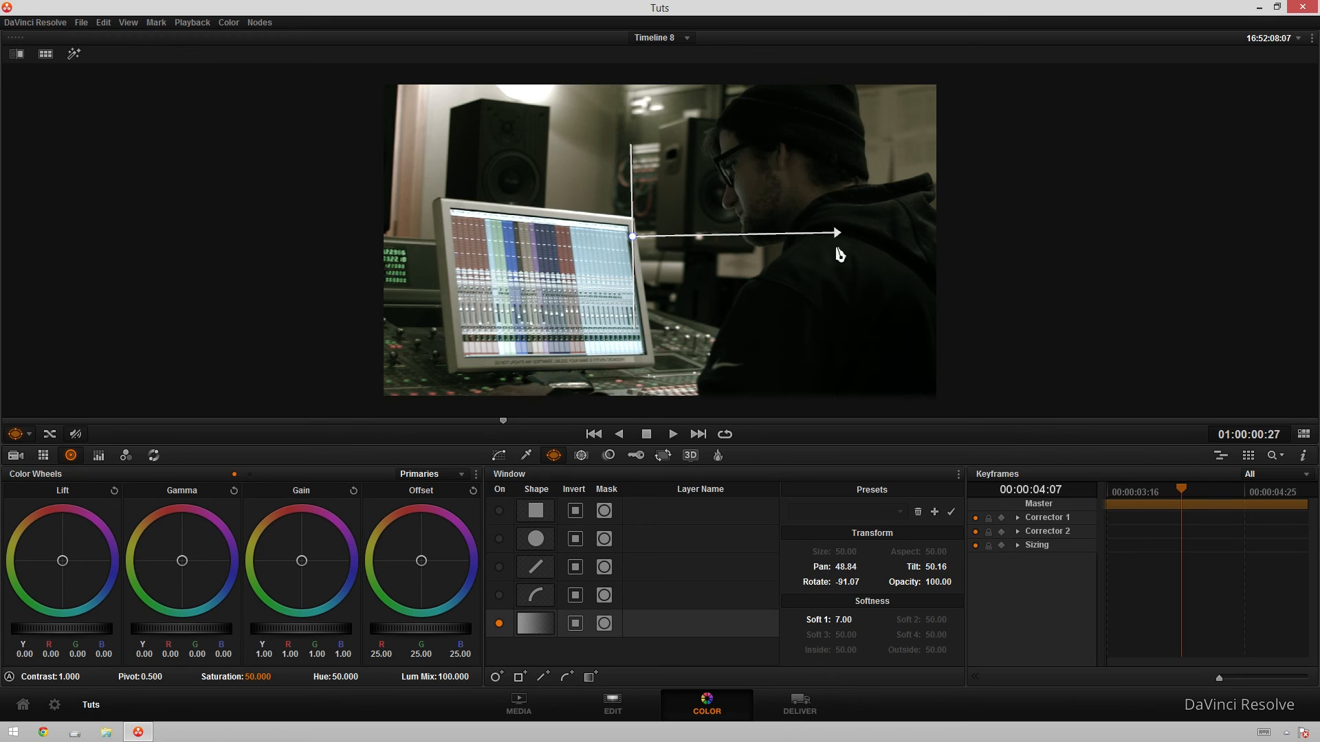
left_click_drag(838, 233, 833, 237)
left_click_drag(636, 240, 592, 244)
left_click_drag(204, 631, 196, 631)
left_click_drag(795, 244, 828, 232)
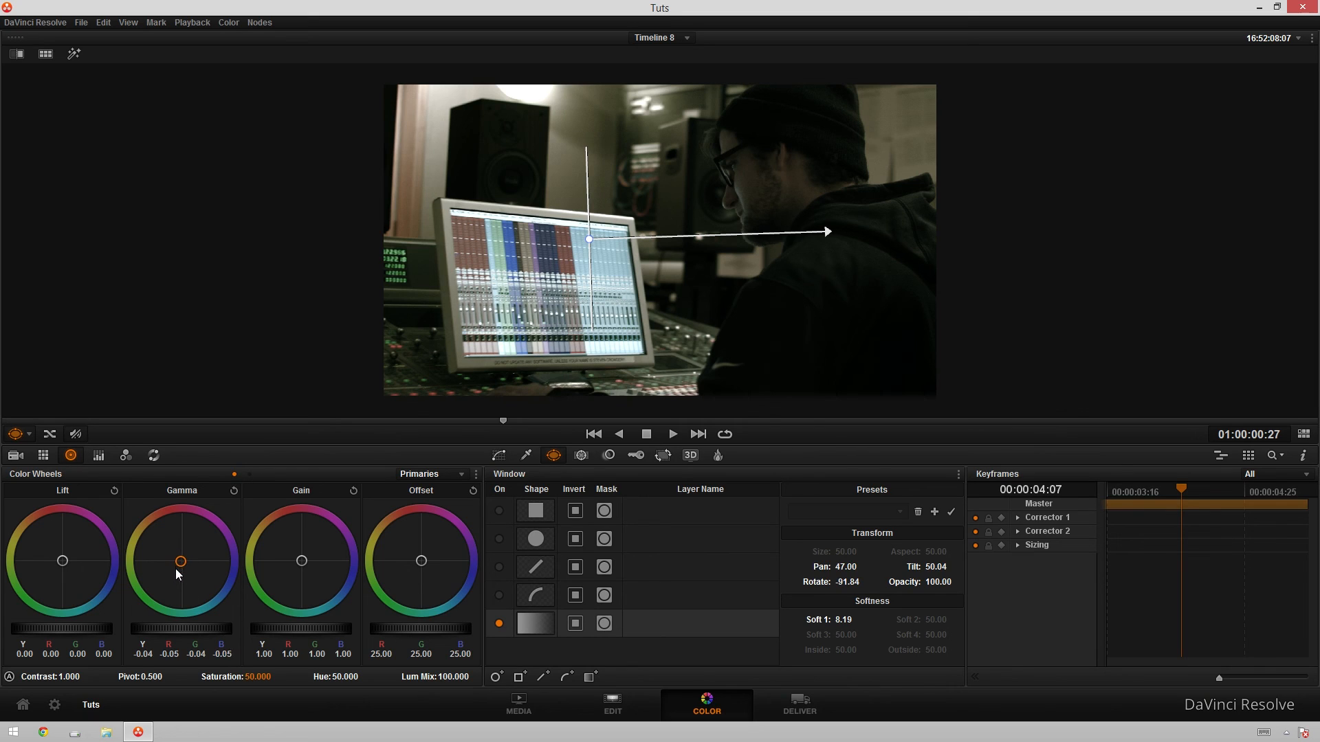
mouse_move(256, 678)
left_mouse_down()
mouse_move(234, 677)
mouse_move(251, 679)
left_mouse_up()
- Add a parallel node with a circular window of softness 4.79 over the man's head, and set its gamma to 0.03 and lift to -0.01
key("alt+f")
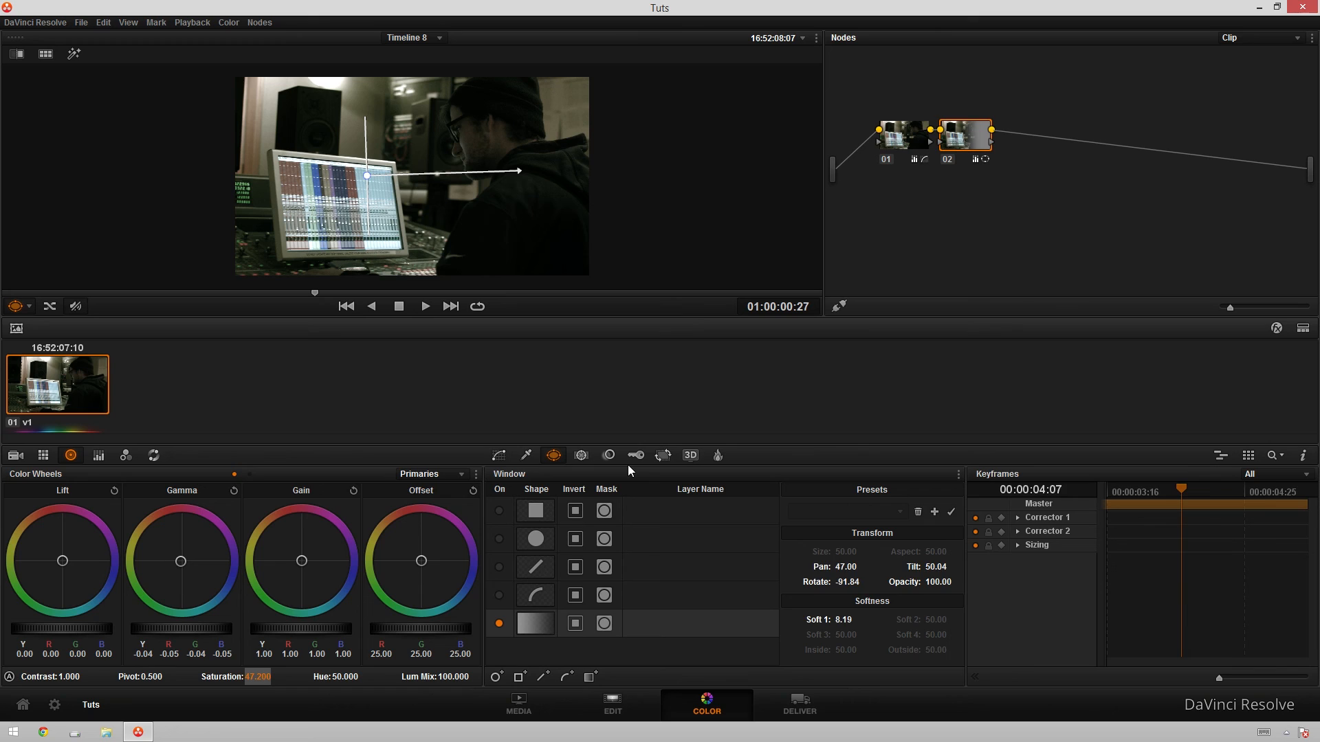
key("alt+p")
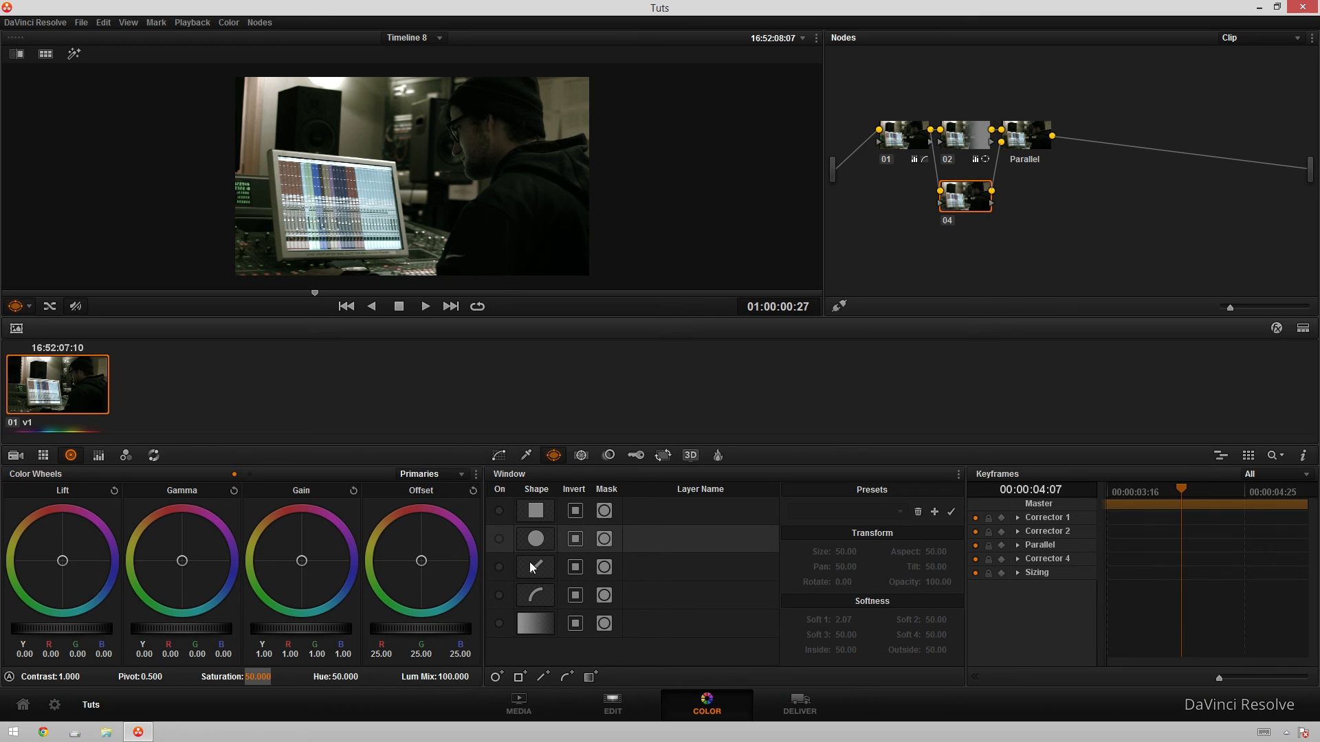
left_click(499, 539)
left_click_drag(426, 188, 490, 147)
left_click_drag(845, 619, 880, 620)
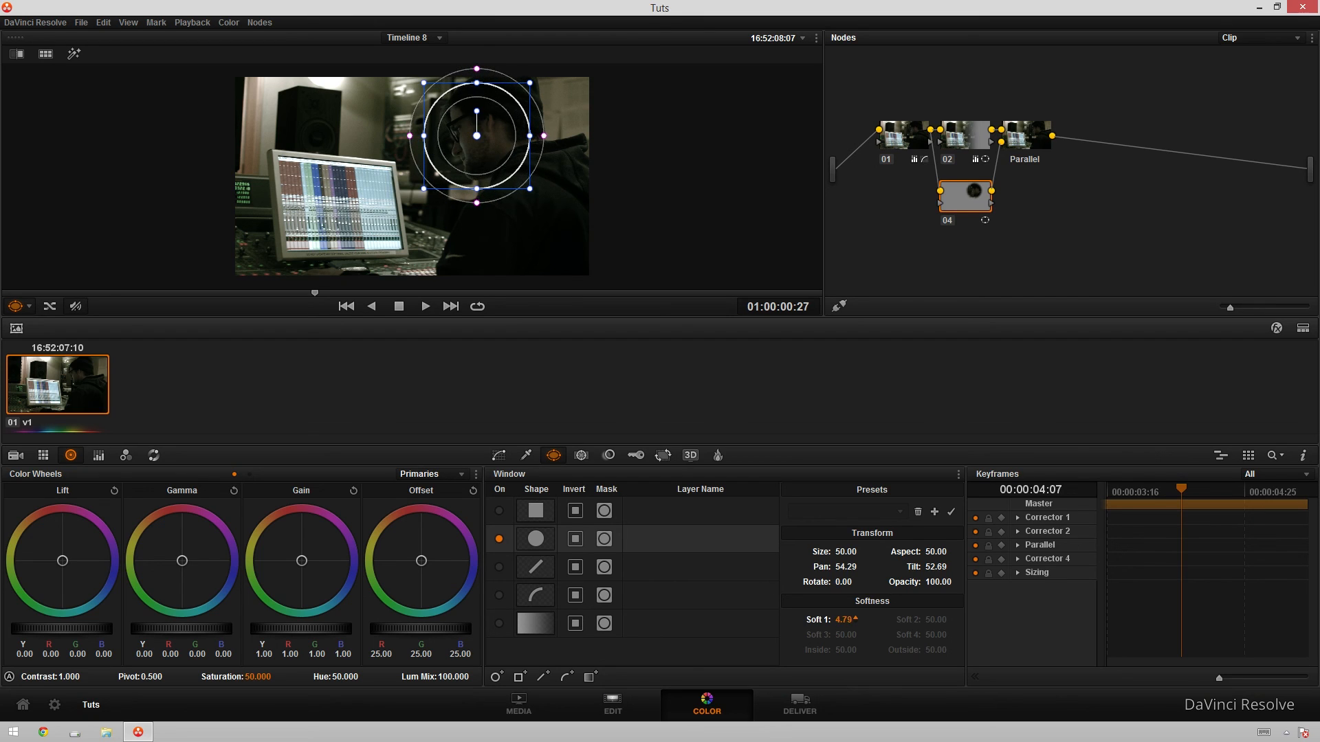
left_click_drag(171, 632, 180, 632)
left_click_drag(80, 632, 74, 632)
- Compare the enlarged image without the window overlay, with the grade bypassed and re-enabled
key("alt+f")
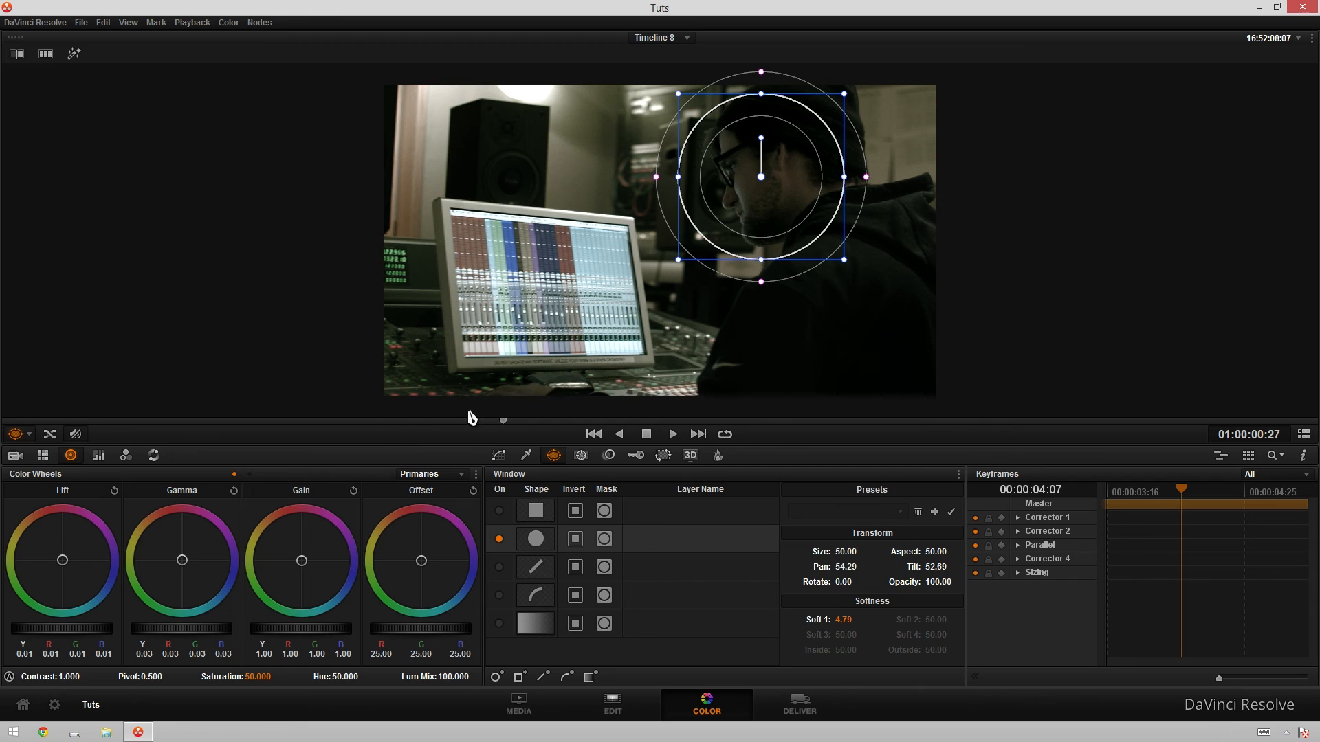
left_click(45, 455)
left_click(71, 455)
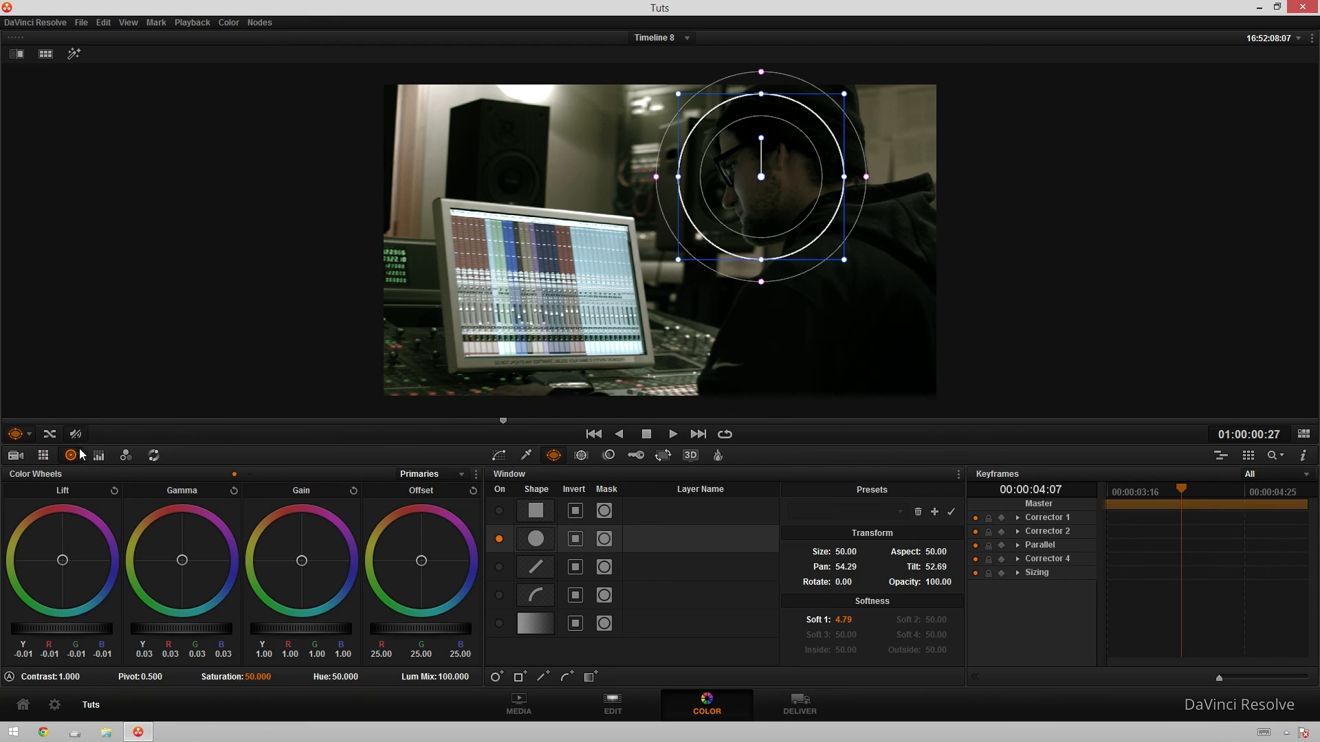
left_click(523, 456)
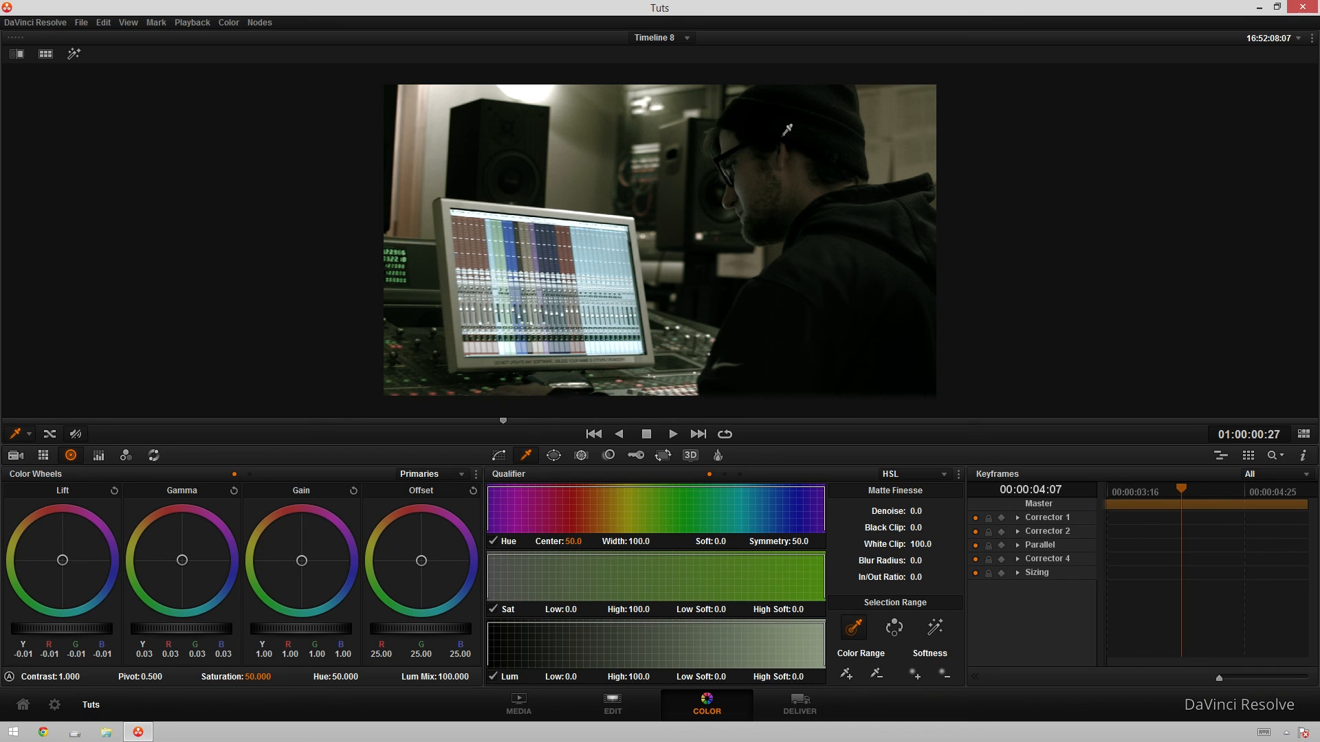
key("shift+d")
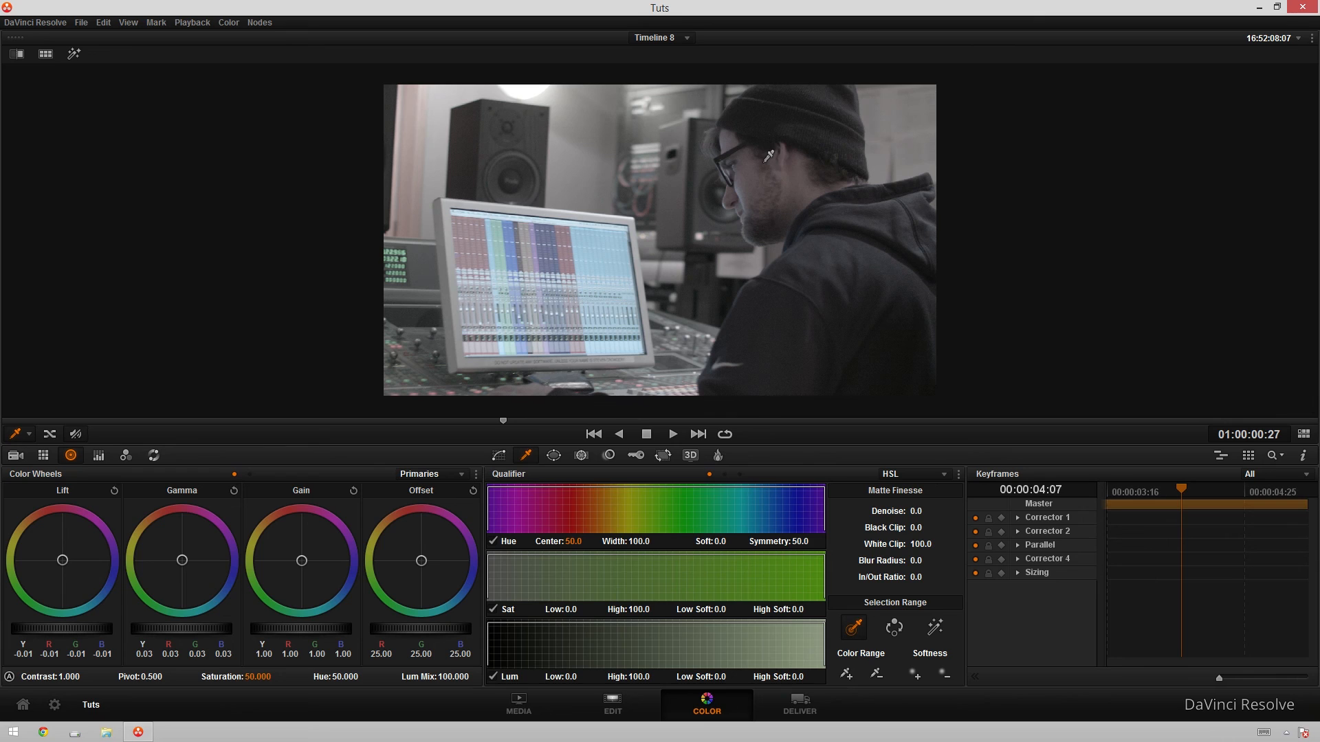
key("shift+d")
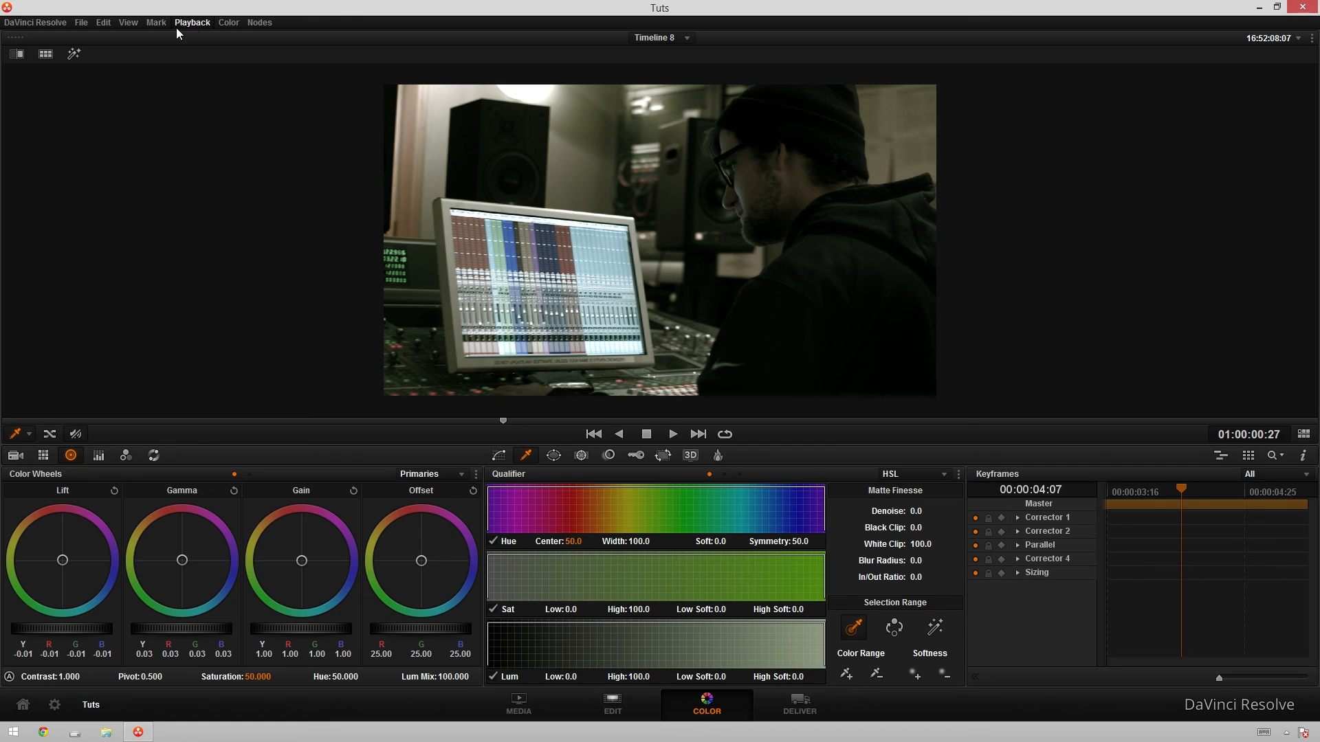
- Apply 2.35 output blanking to the image and reframe the shot with an input sizing tilt of -54.5
left_click(229, 22)
mouse_move(331, 278)
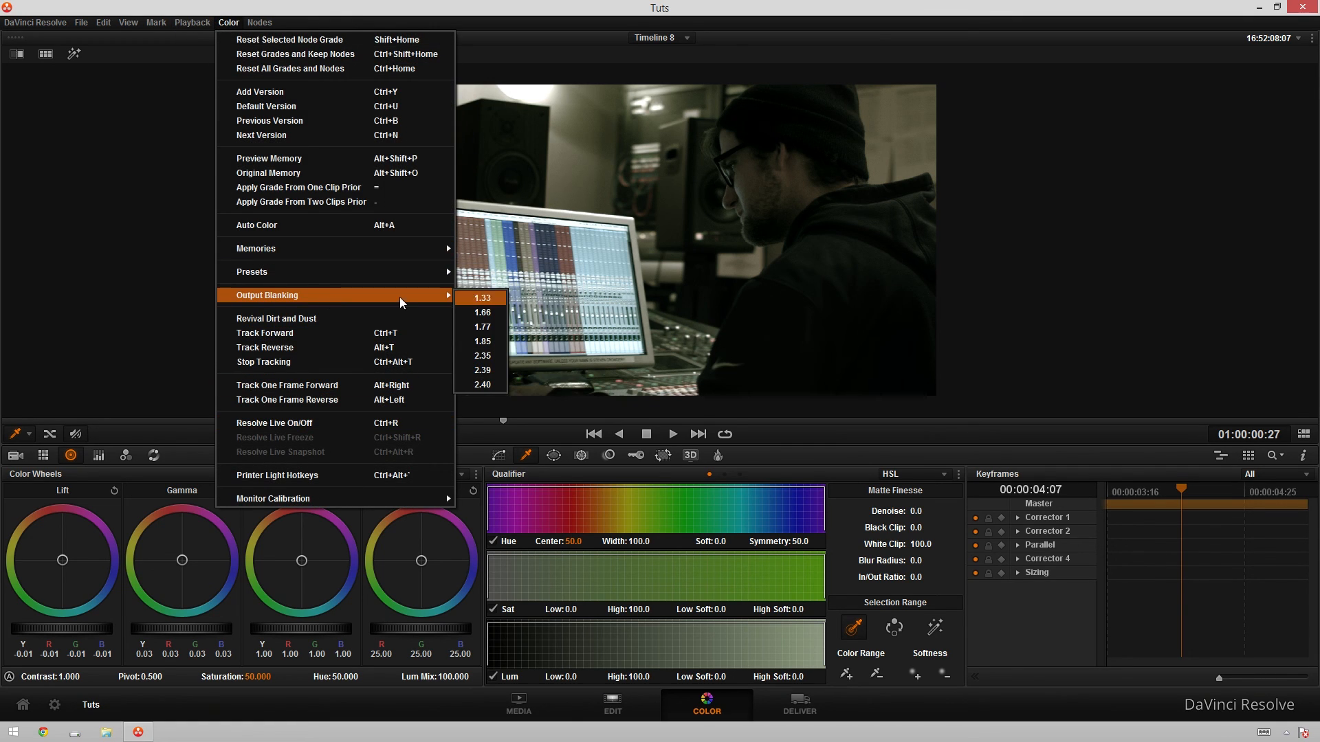
left_click(491, 362)
left_click(664, 455)
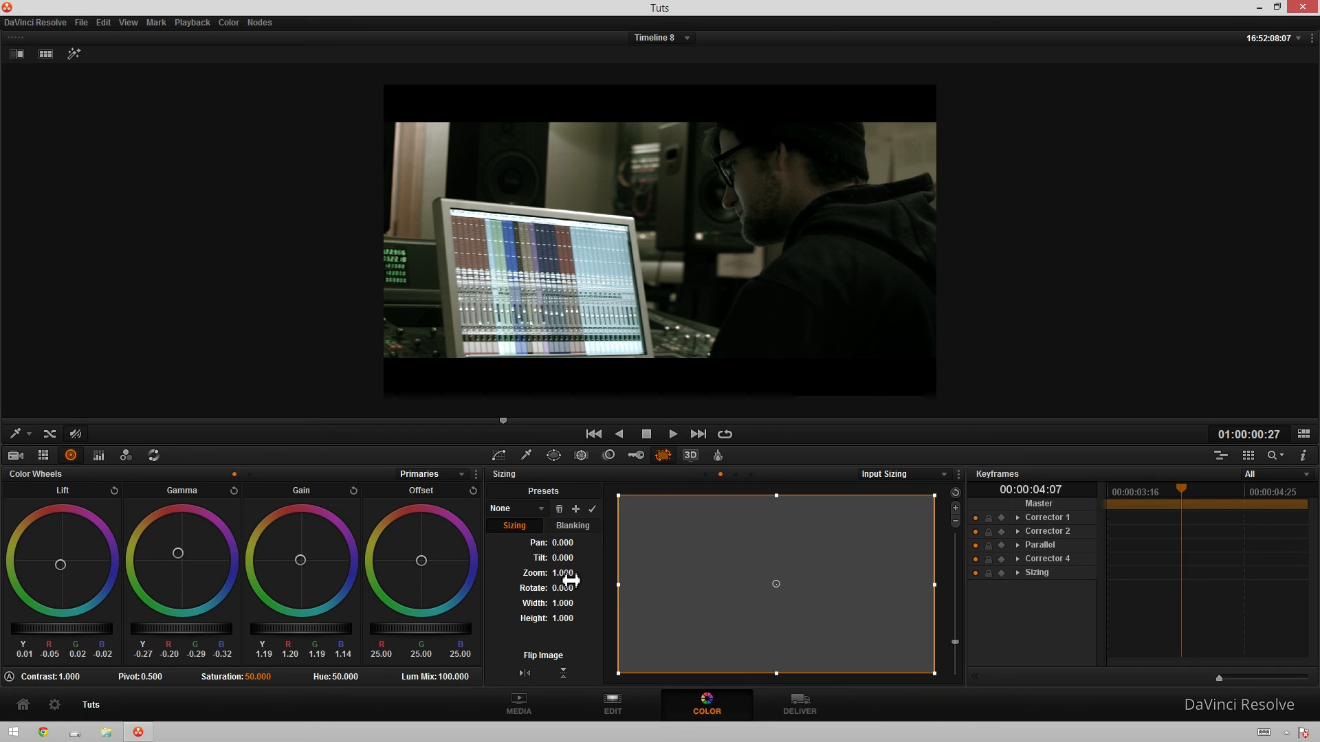
left_click_drag(563, 558, 527, 558)
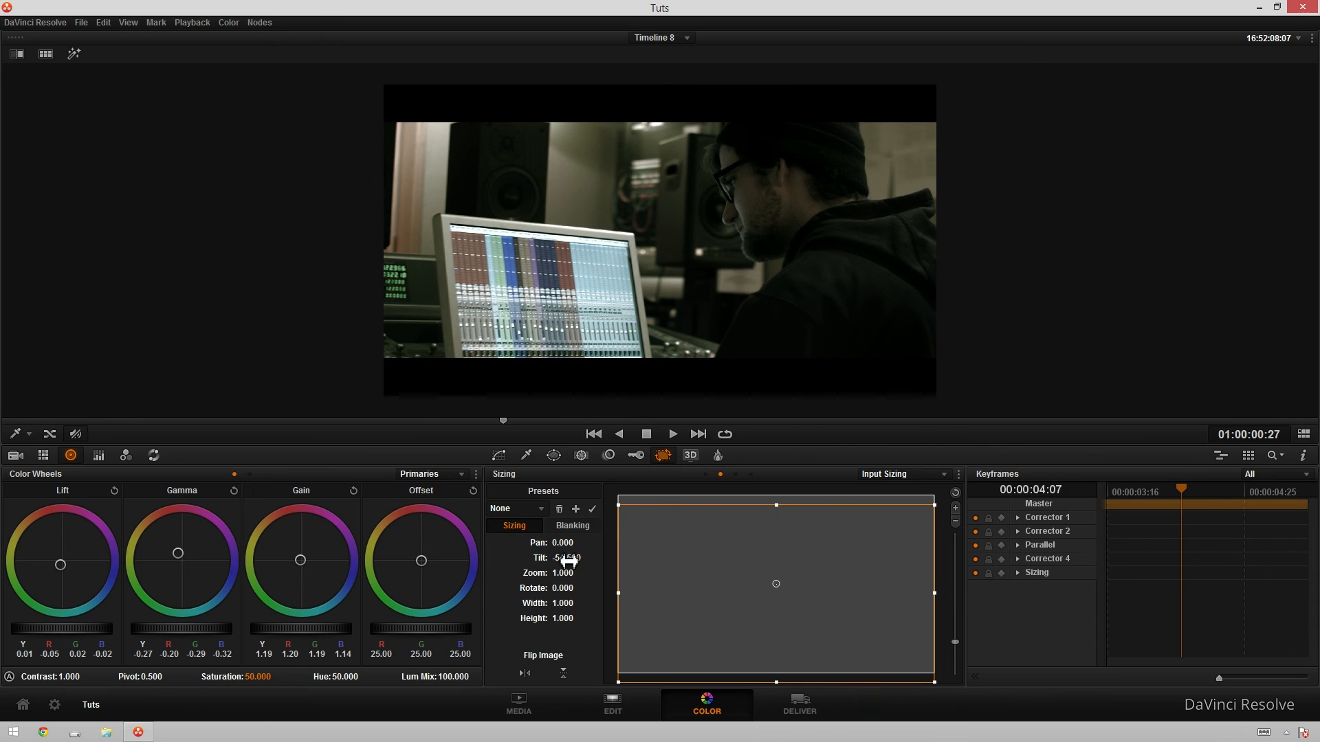
- Space node 01 away from the parallel branches and review the settings of nodes 02, 04 and 01
key("alt+f")
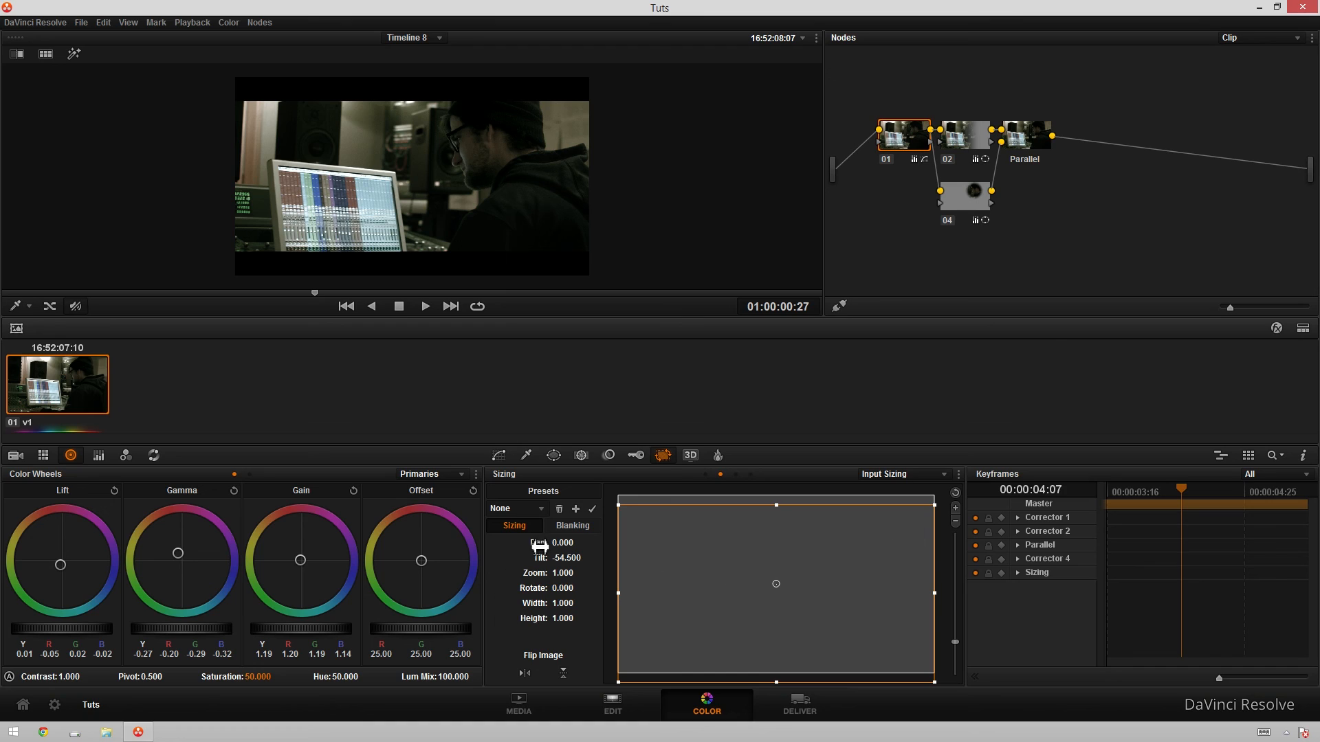
left_click_drag(897, 141, 864, 149)
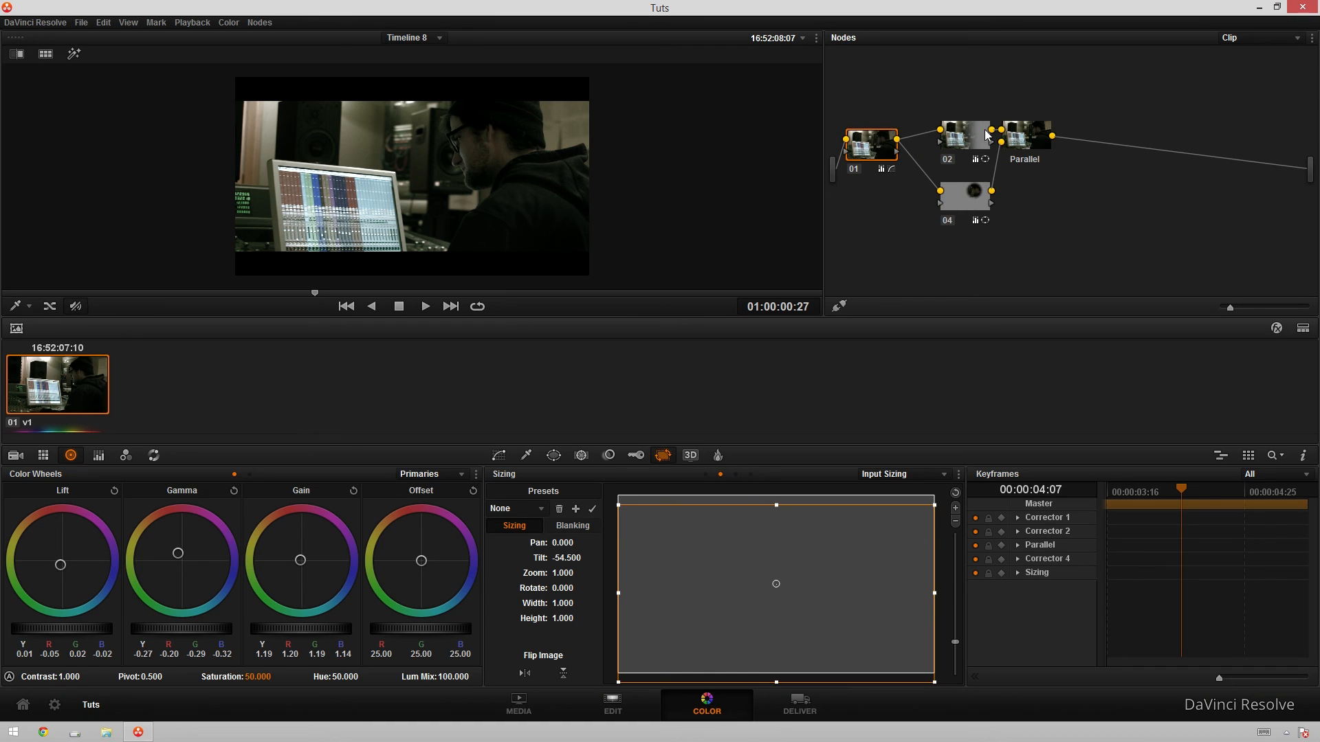
left_click(958, 141)
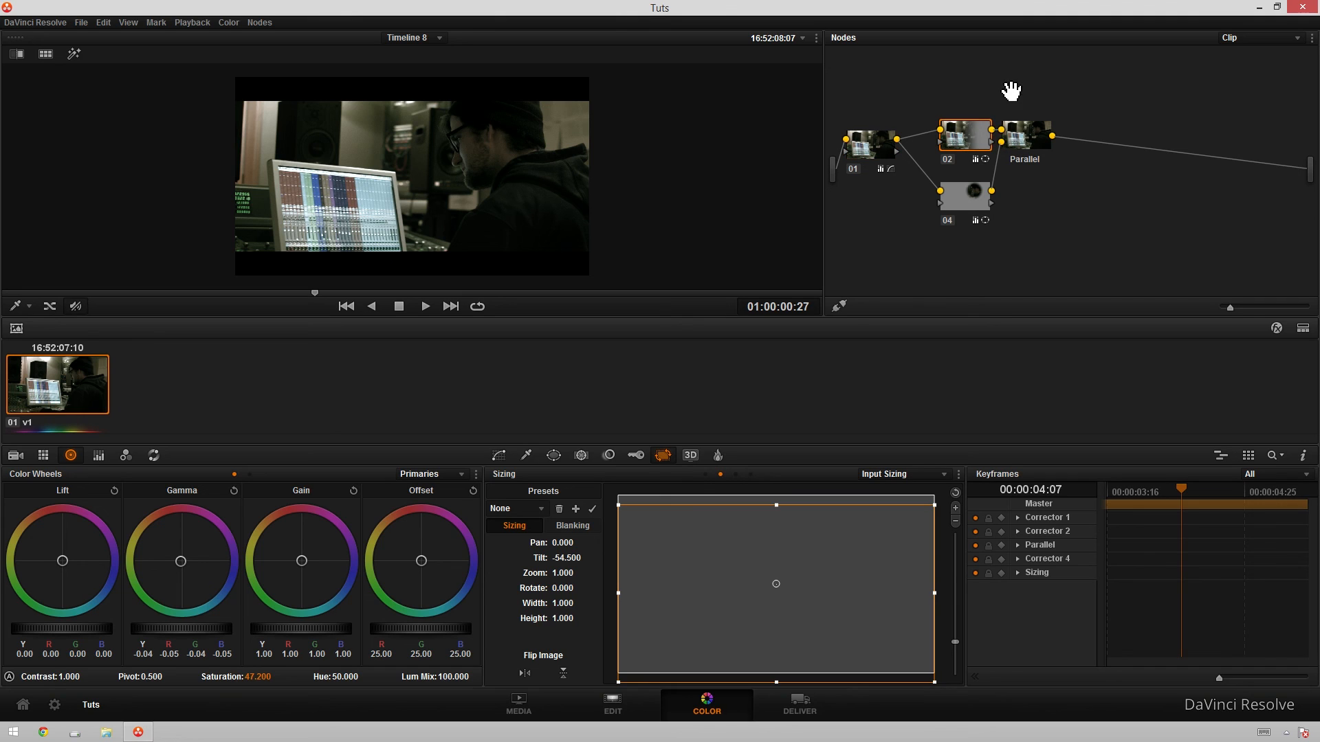
left_click(988, 184)
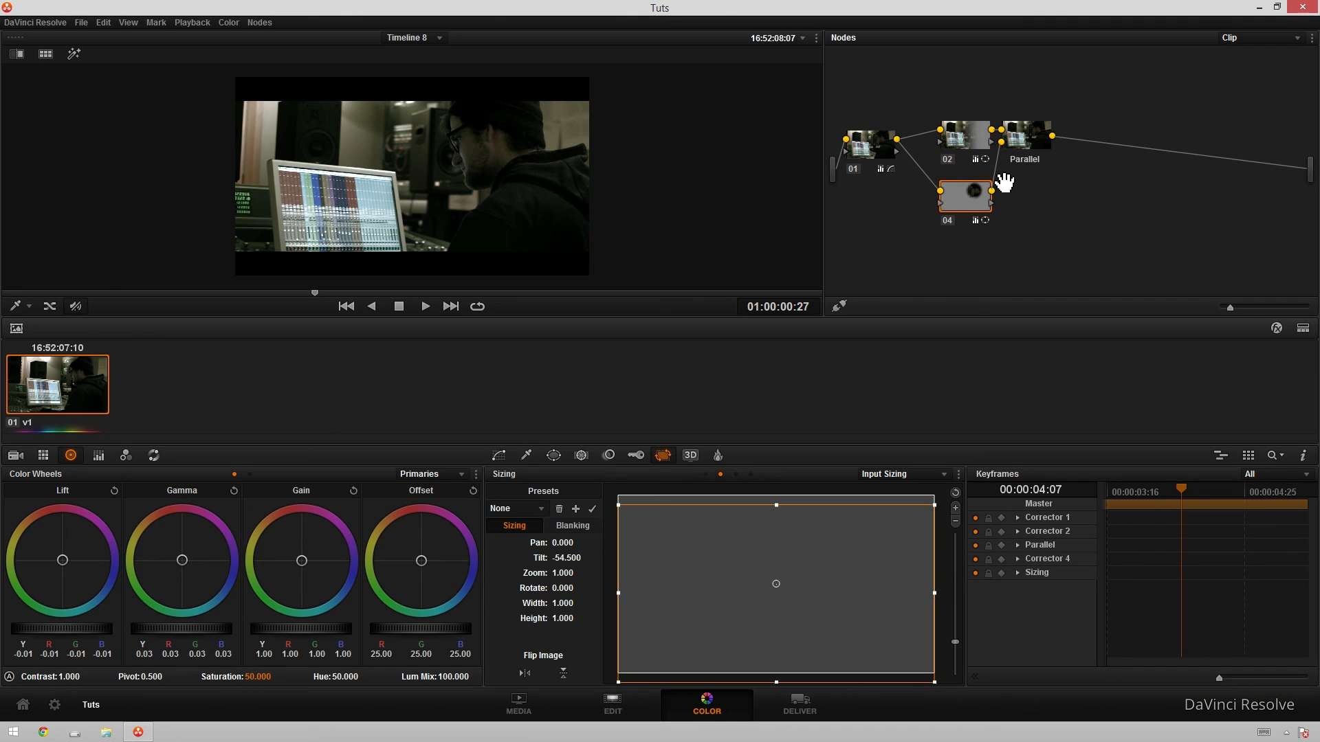
left_click(885, 154)
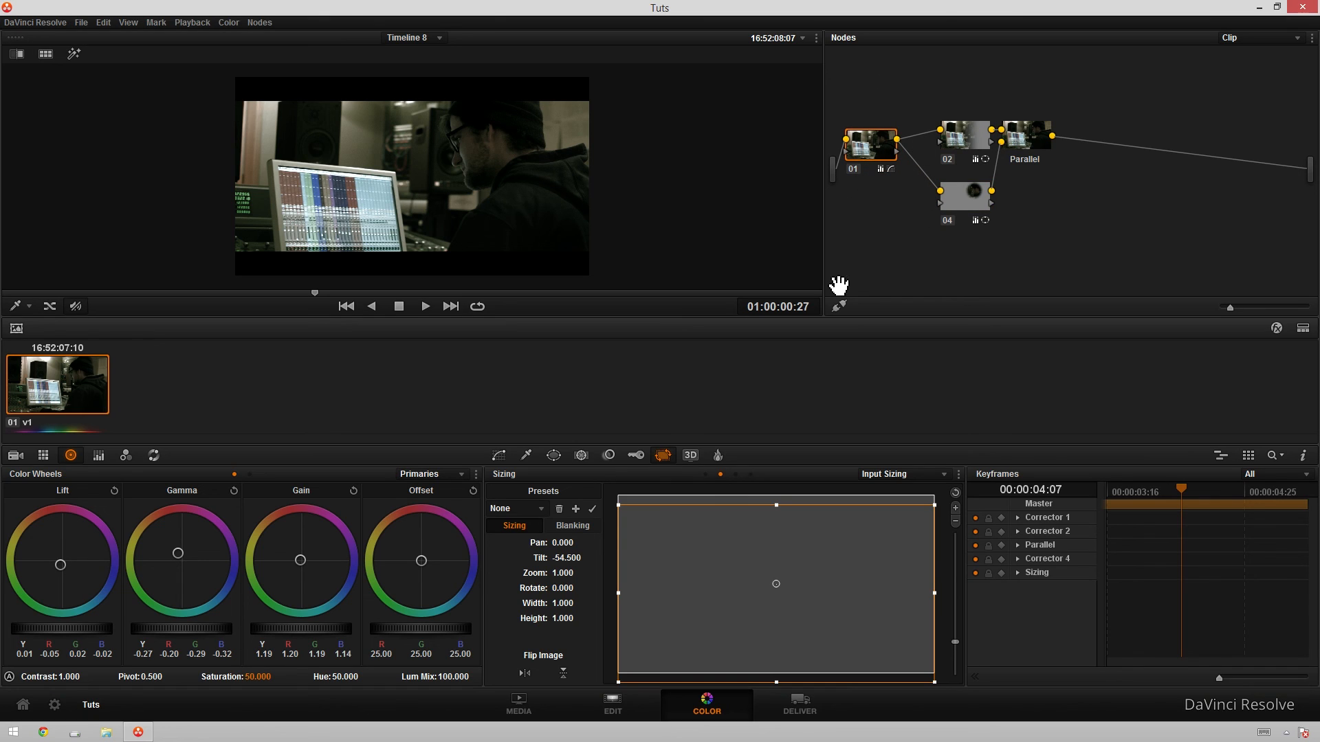
- Play back the graded clip in the enlarged viewer and stop it partway through
key("alt+f")
key("space")
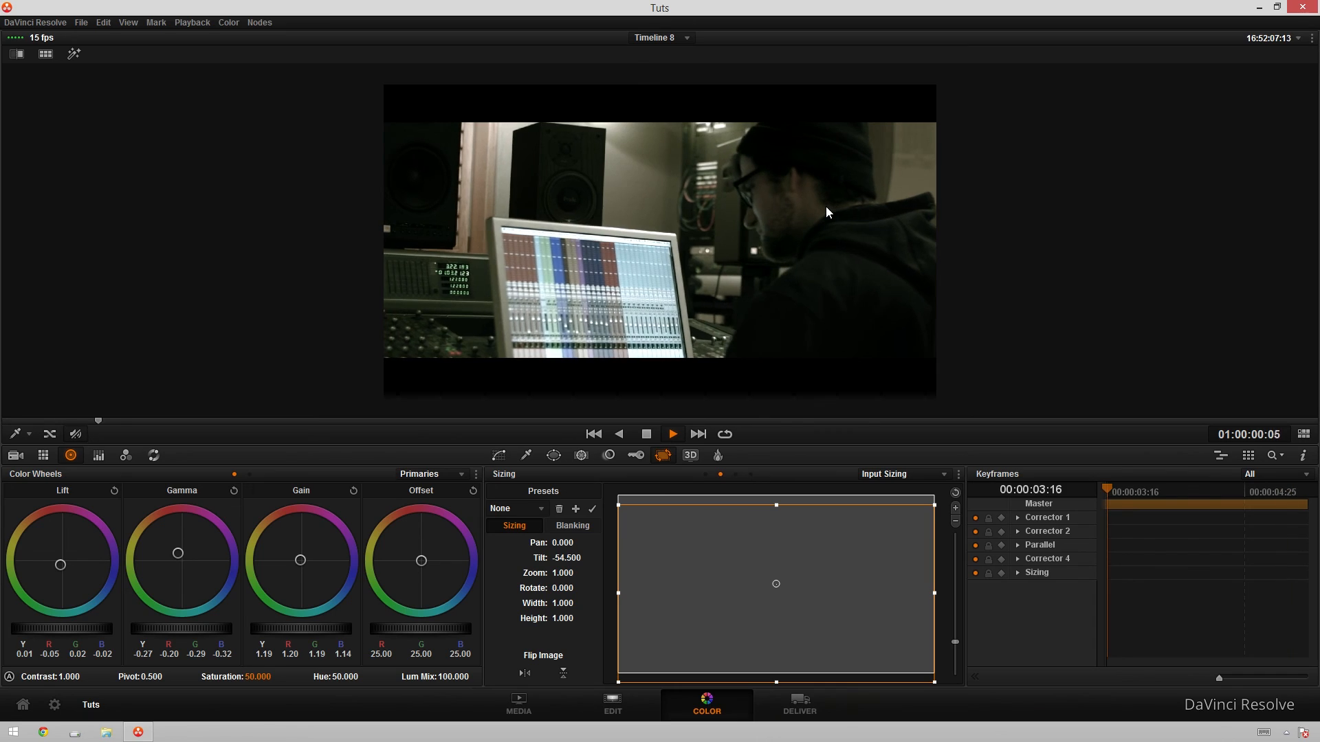
key("space")
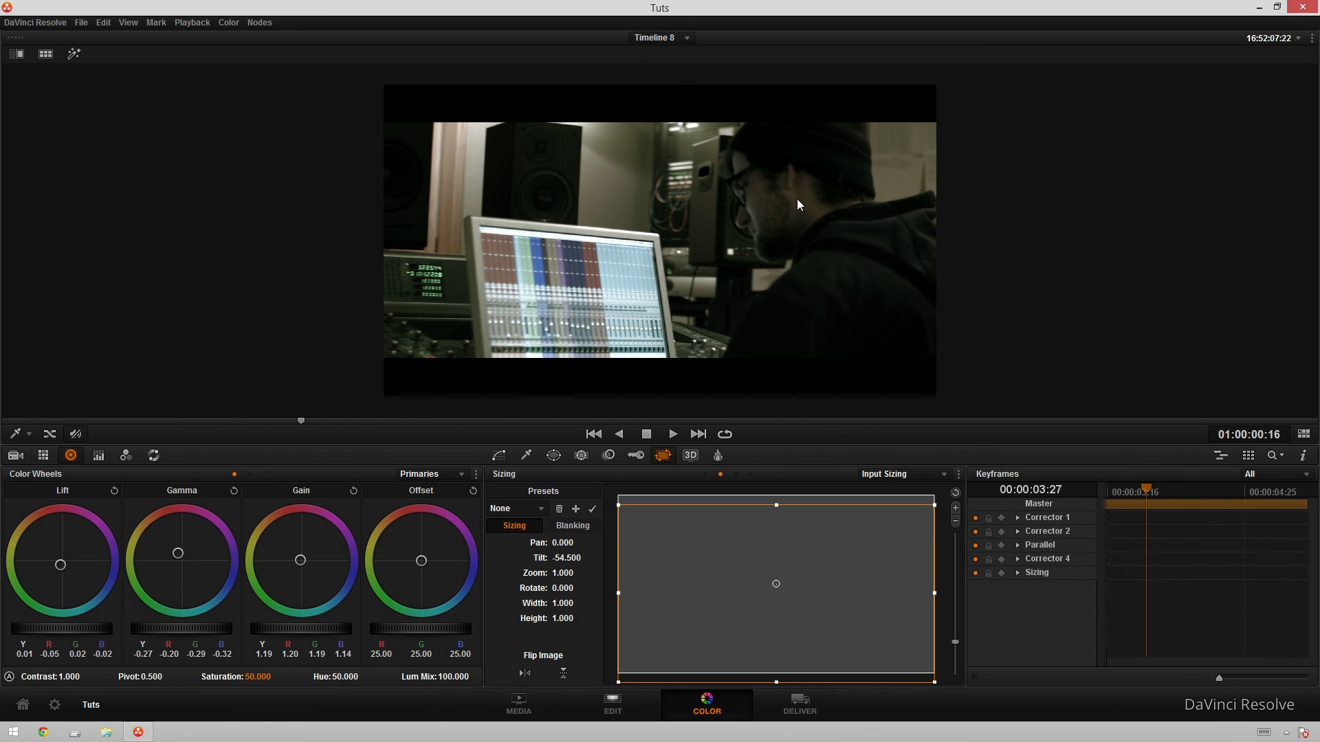